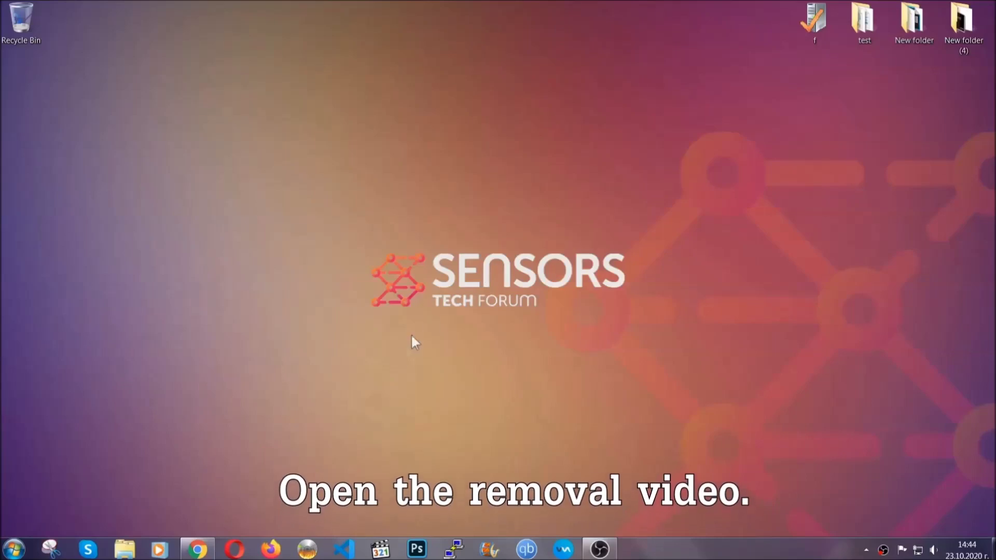
Step: Bring up Chrome with the removal video and launch the downloaded SpyHunter-Installer.exe
left_click(197, 550)
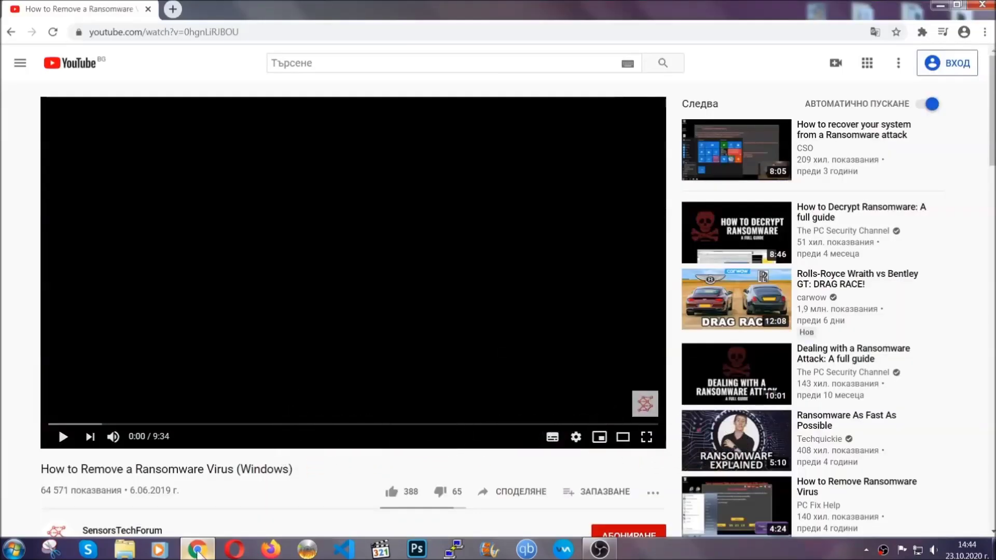
scroll(181, 423, "down", 4)
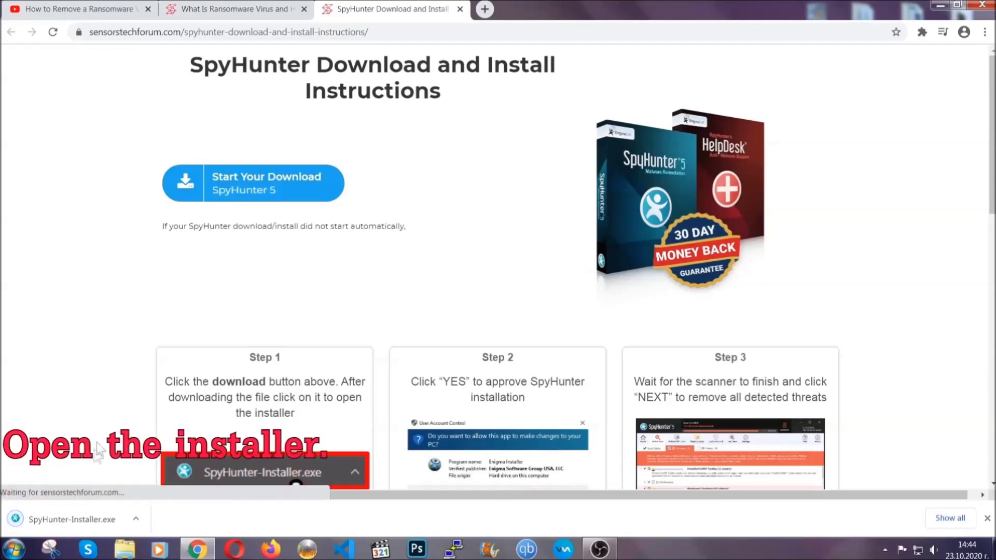
left_click(70, 518)
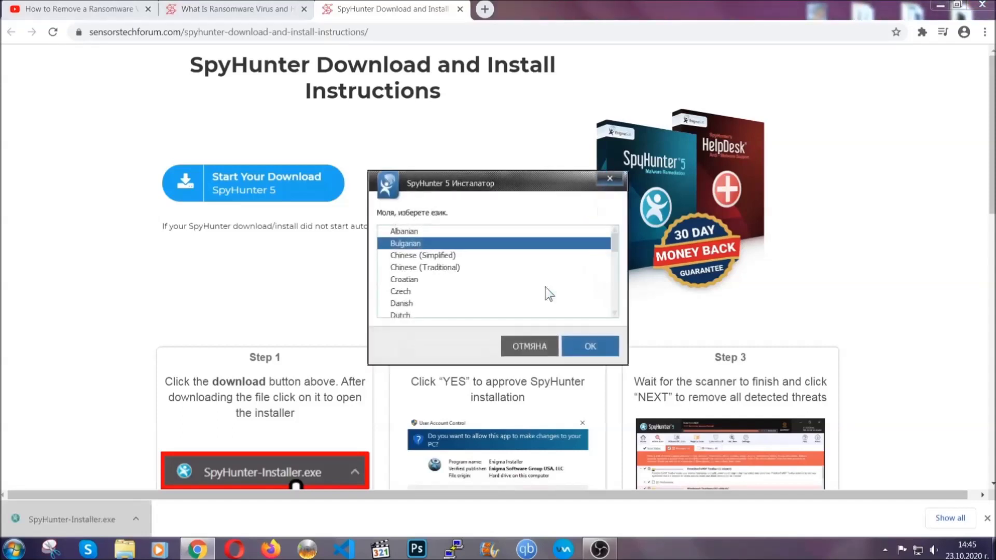
Step: Install SpyHunter 5 in English, accepting the EULA and Privacy Policy, and finish setup
scroll(514, 286, "down", 2)
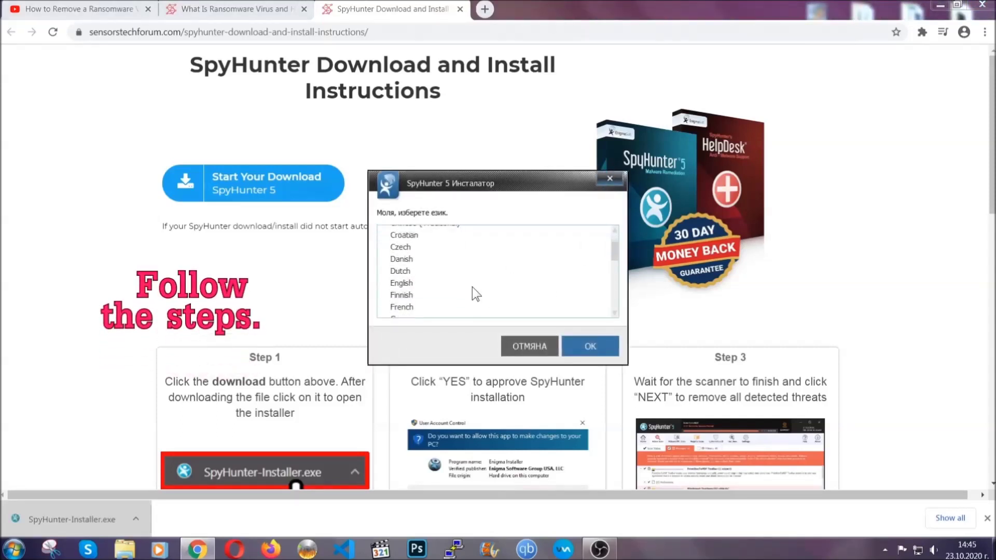
left_click(469, 285)
left_click(580, 346)
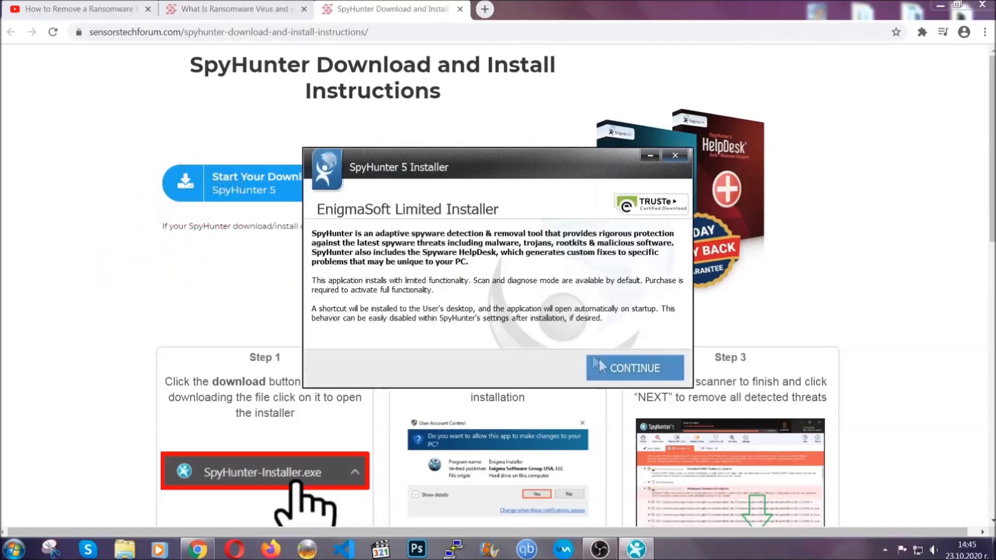
left_click(598, 363)
left_click(572, 337)
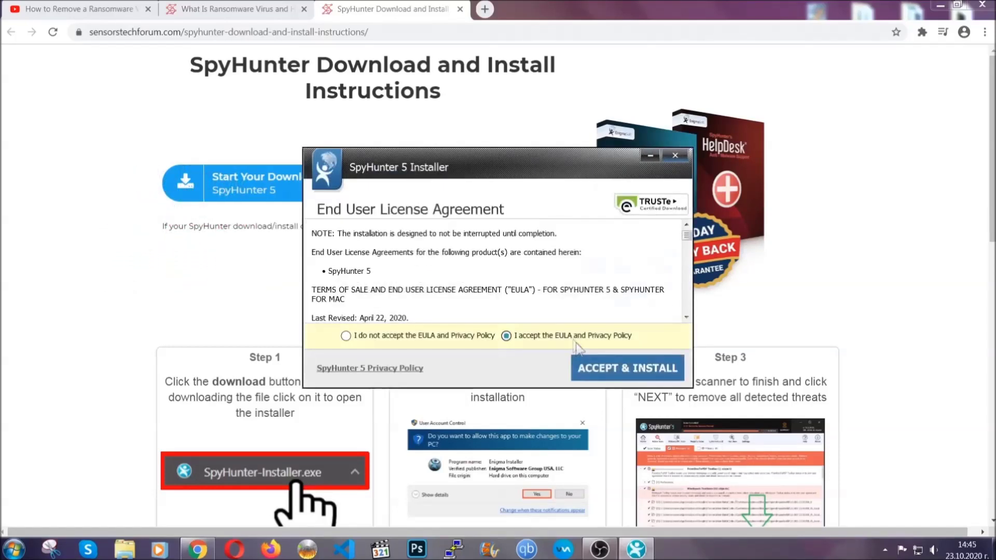
left_click(596, 366)
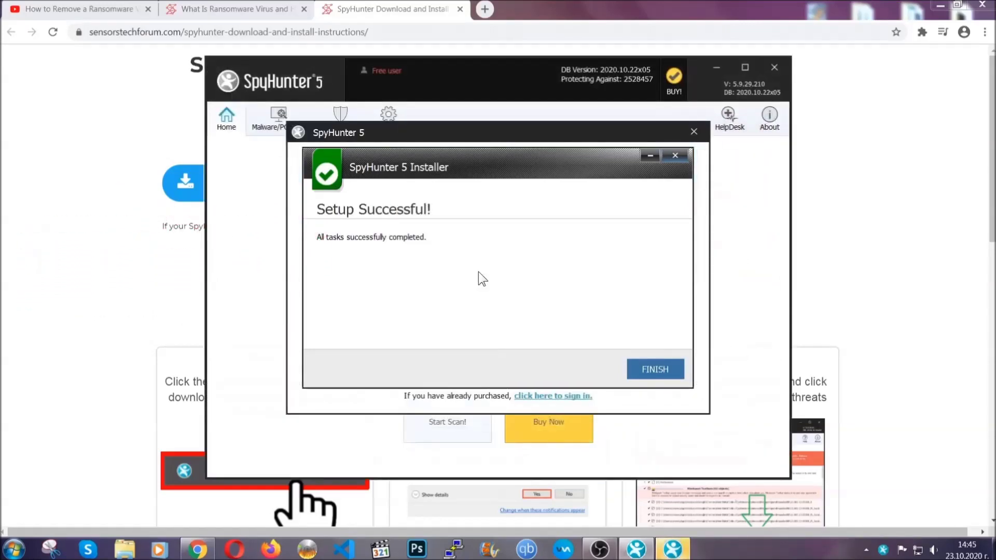
left_click(637, 371)
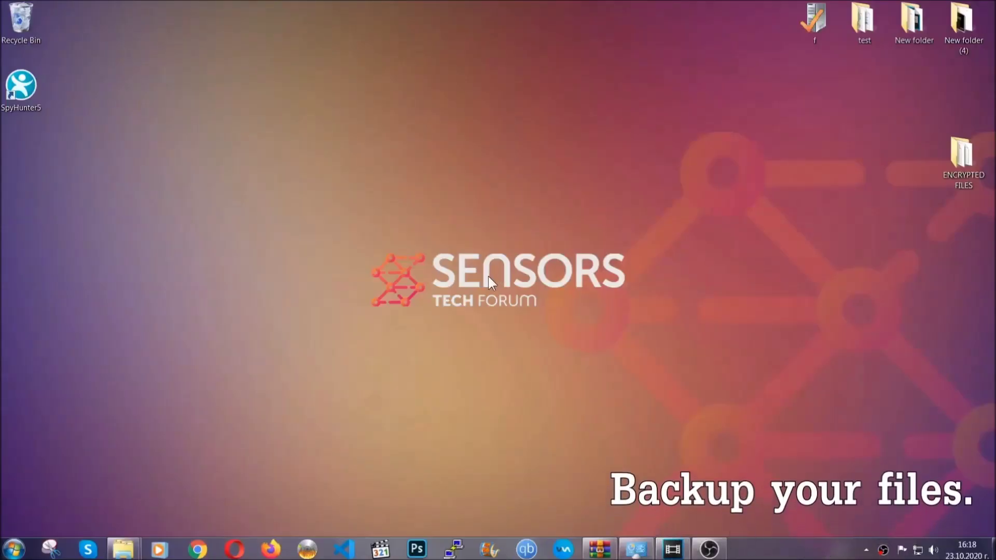
Step: Copy all six .efji files from the ENCRYPTED FILES folder
double_click(957, 160)
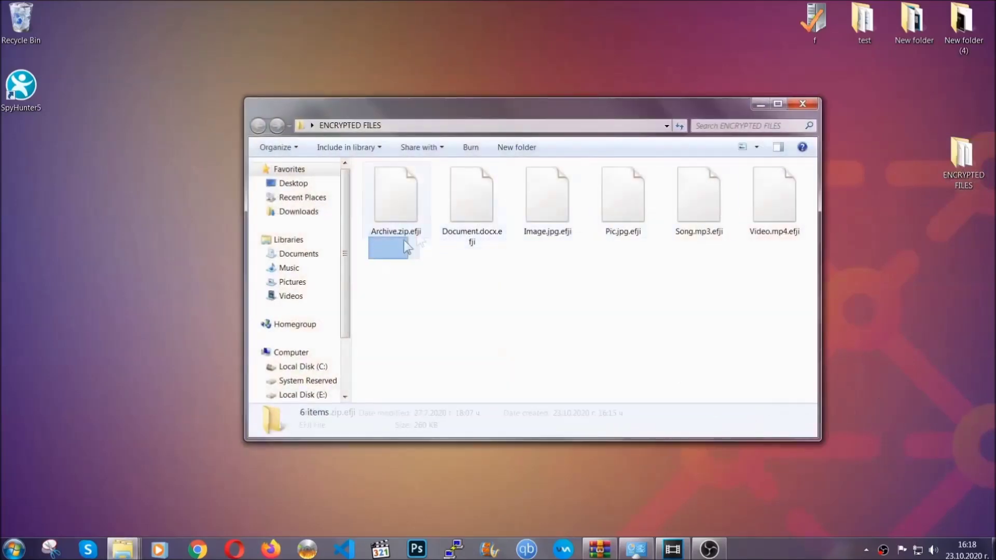
left_click_drag(407, 248, 779, 185)
right_click(780, 185)
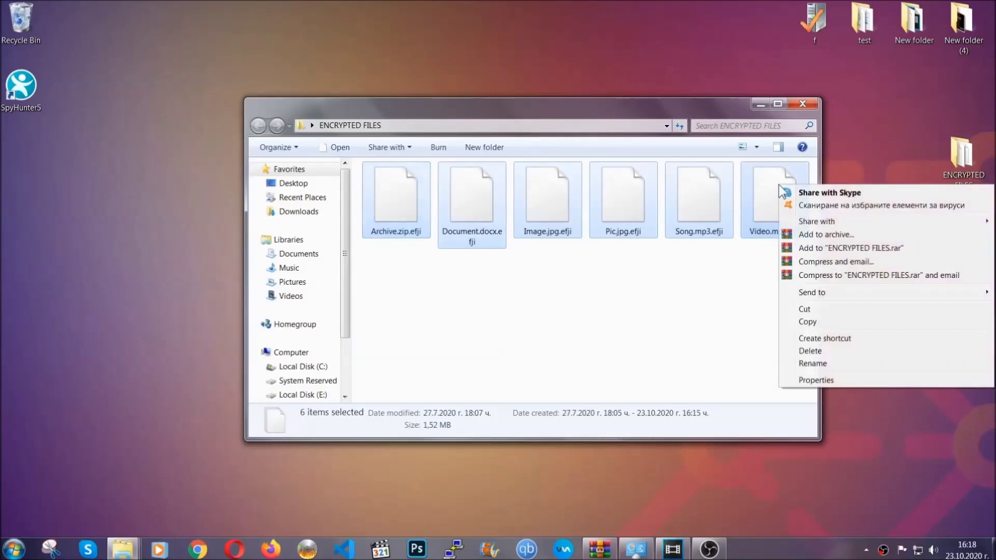
left_click(807, 323)
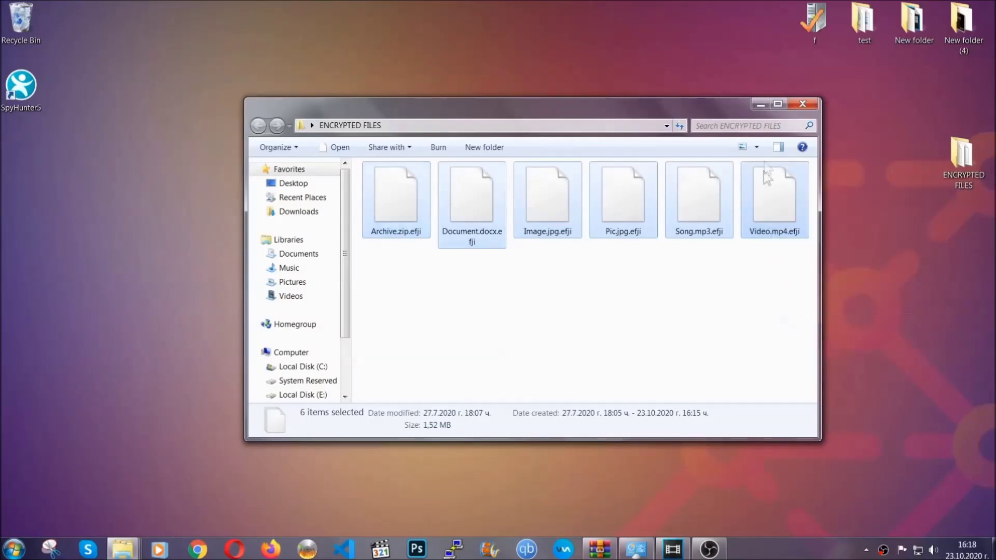
left_click(764, 103)
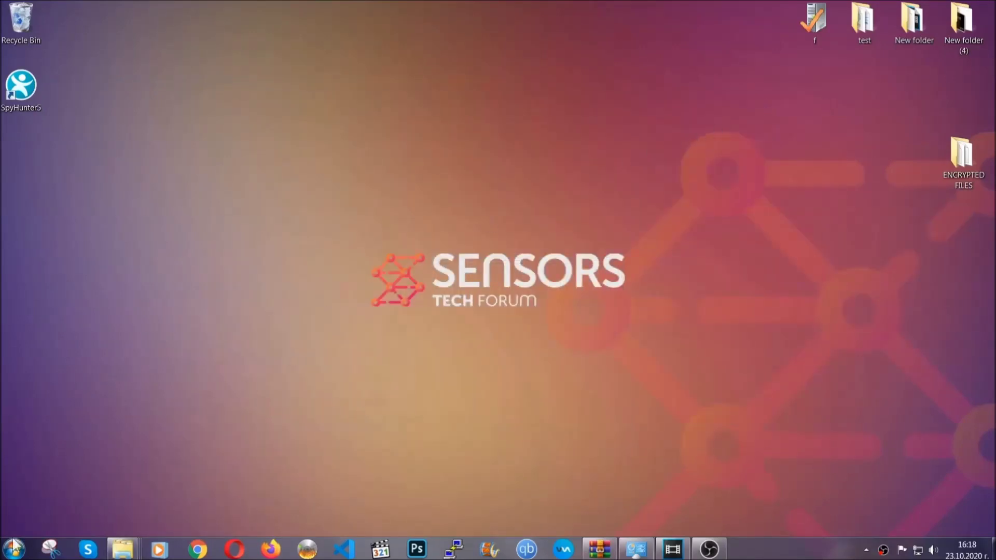
Step: Paste the six copied files onto FLASH DRIVE (H:) and close the window
left_click(13, 549)
left_click(189, 391)
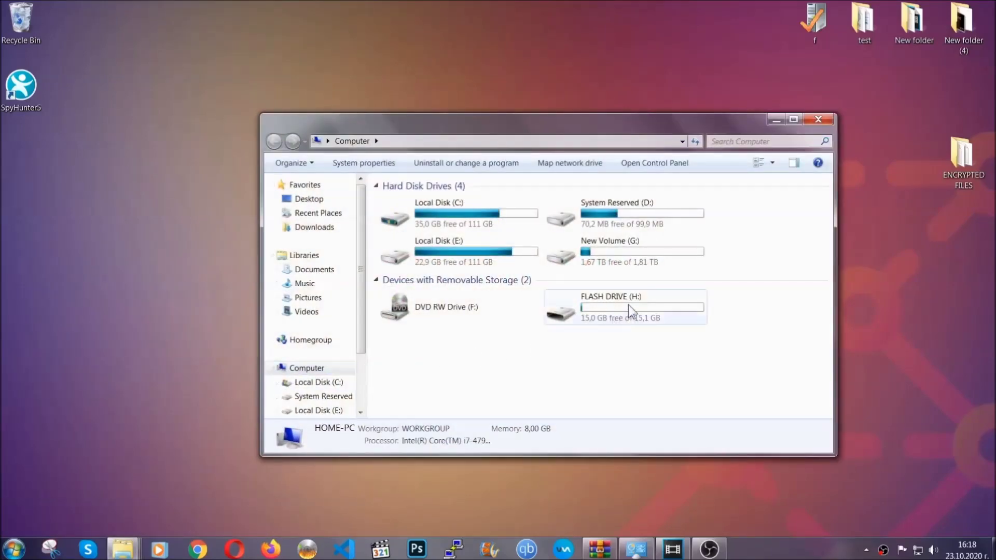
double_click(628, 304)
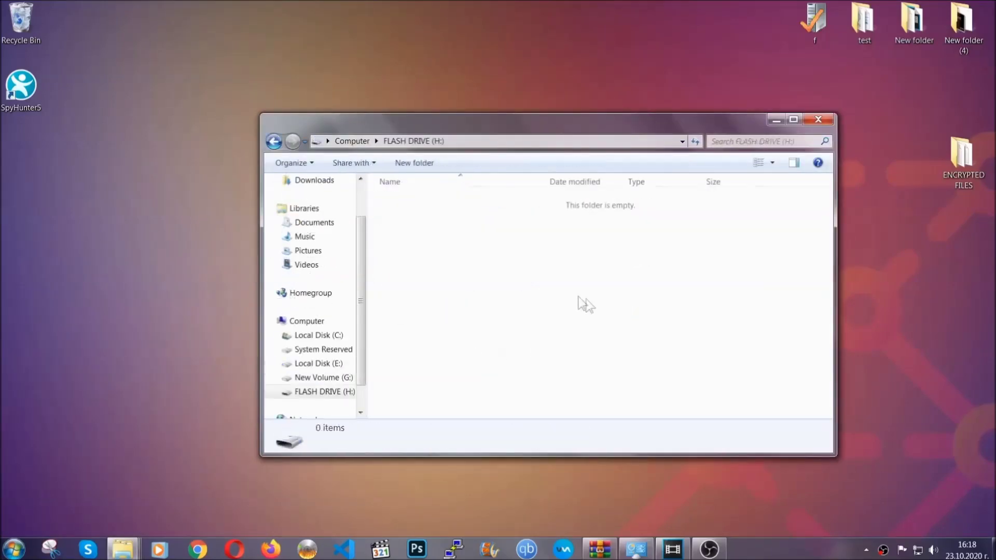
right_click(430, 231)
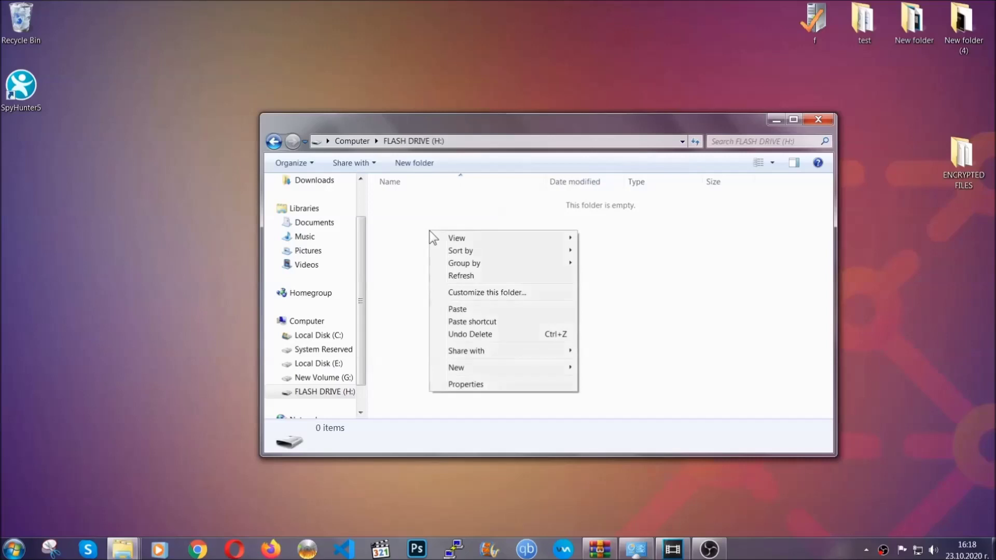
left_click(453, 310)
left_click(453, 310)
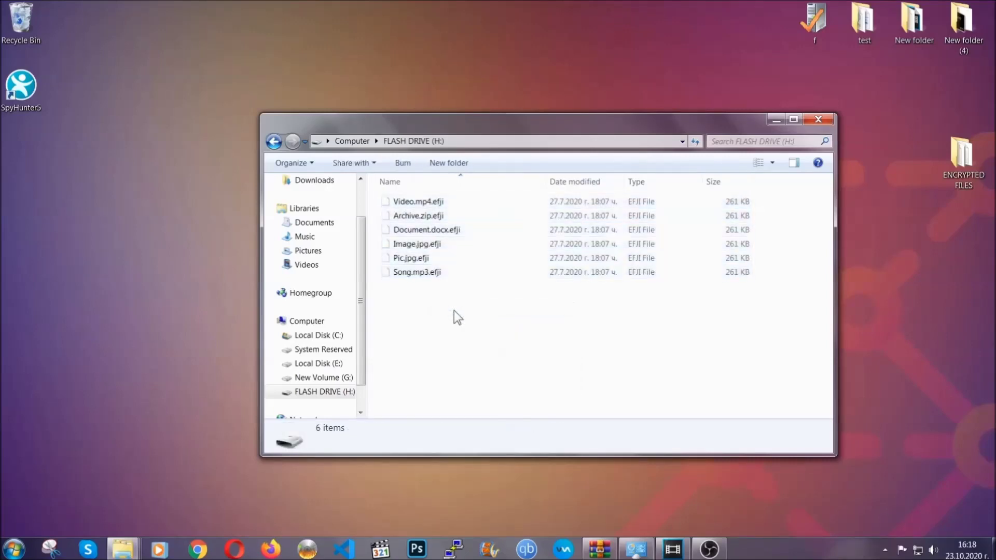
left_click(819, 121)
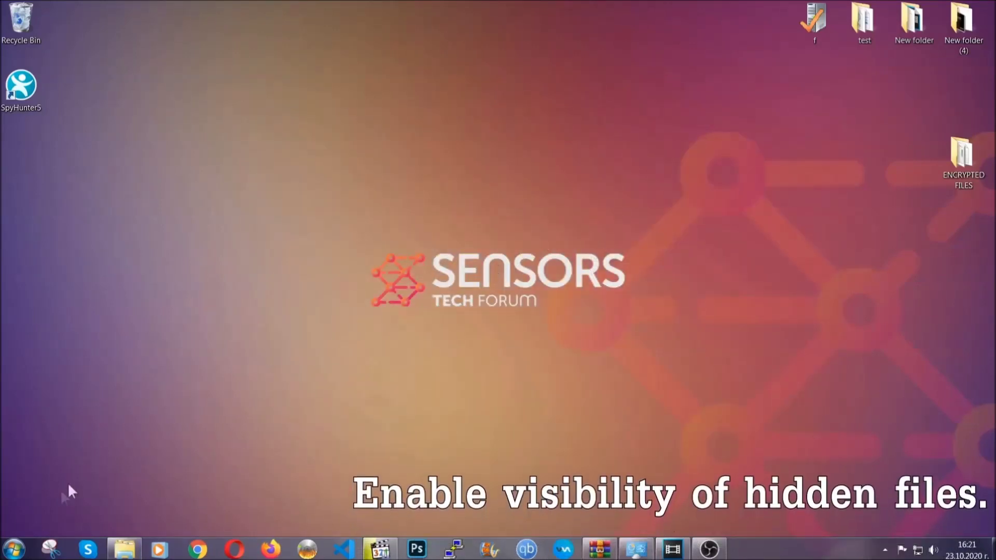
Step: Search Start for 'show hidden files and folders' and apply Show hidden files, folders, and drives
left_click(14, 549)
left_click(41, 516)
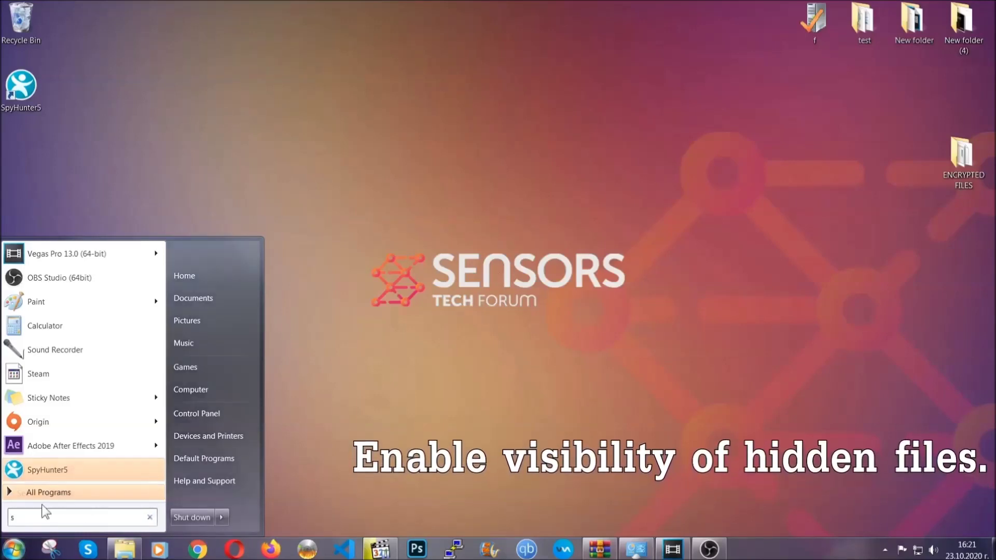
type("showh")
key("BackSpace")
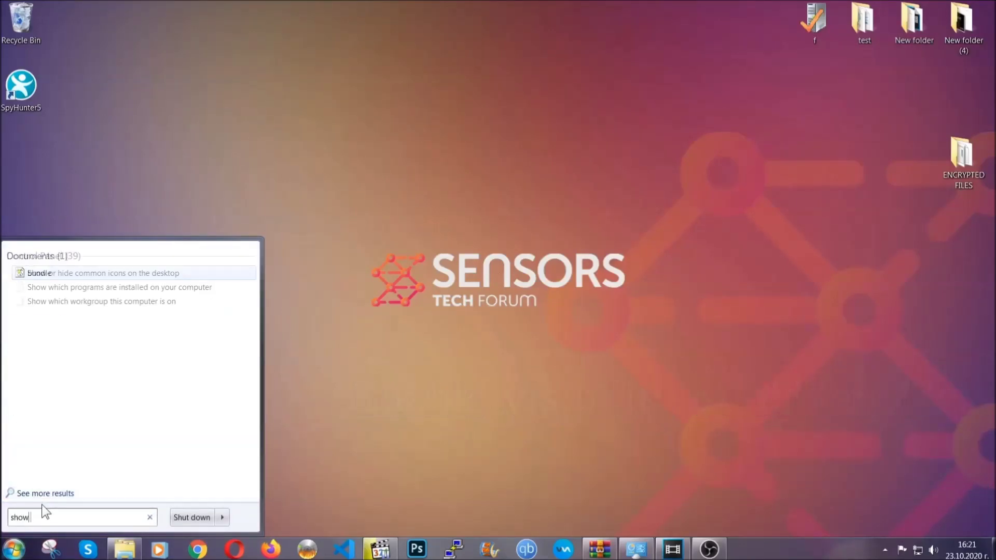
type("hidden files and folders")
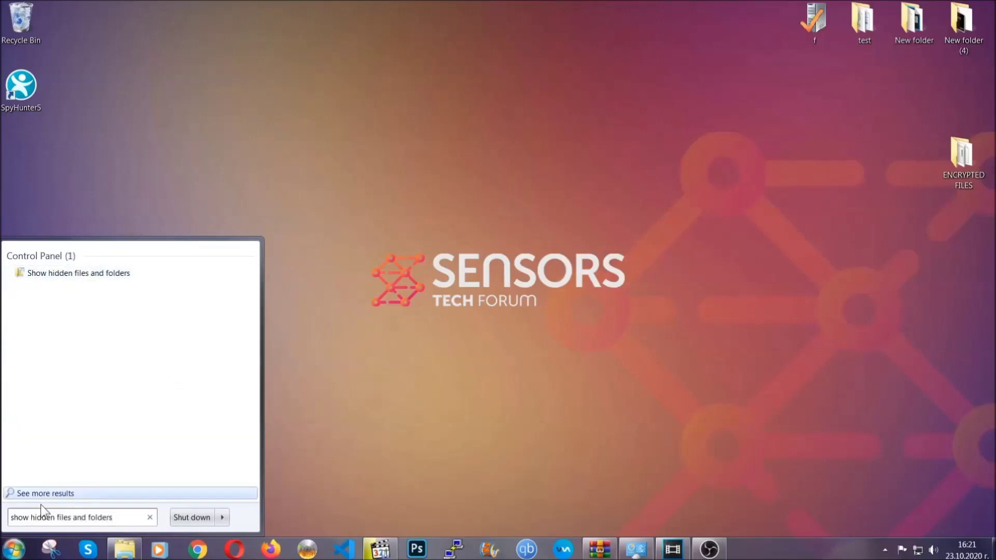
left_click(117, 275)
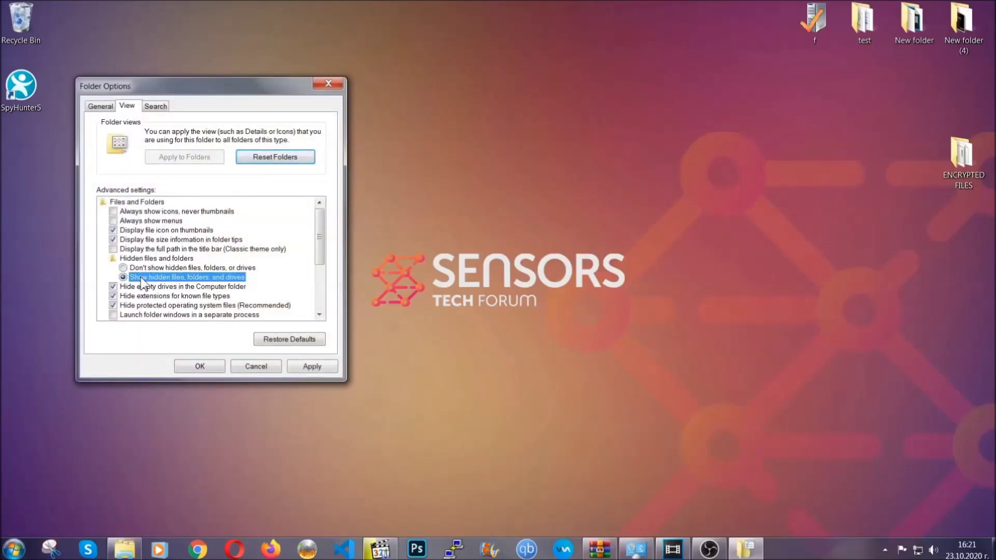
left_click(311, 367)
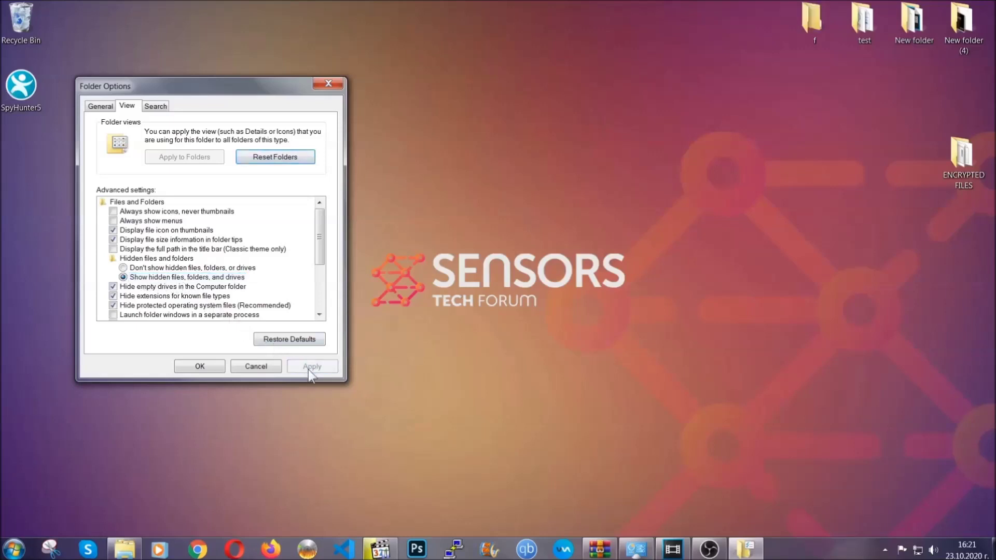
left_click(199, 366)
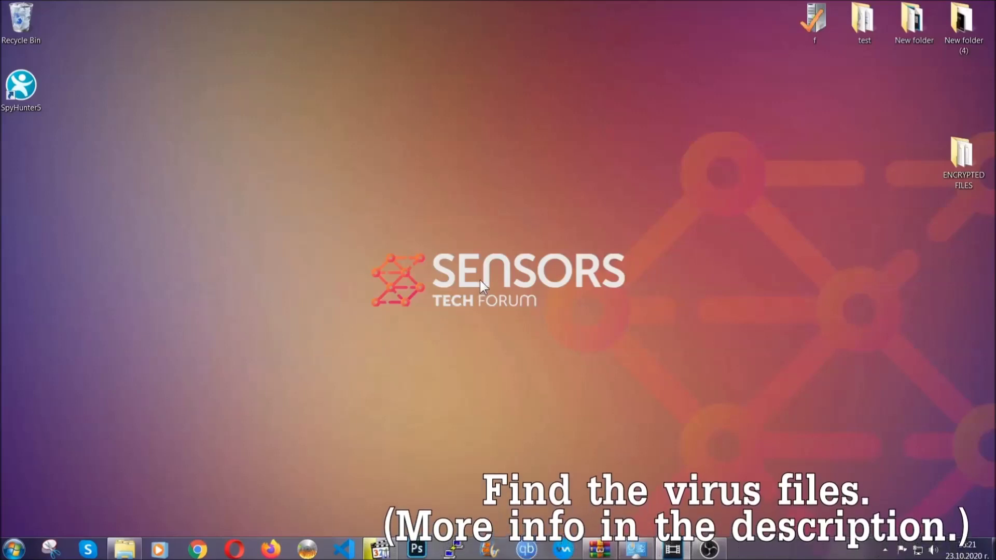
Step: Search the whole Computer for 'fileextension:exe Example Vir'
left_click(14, 549)
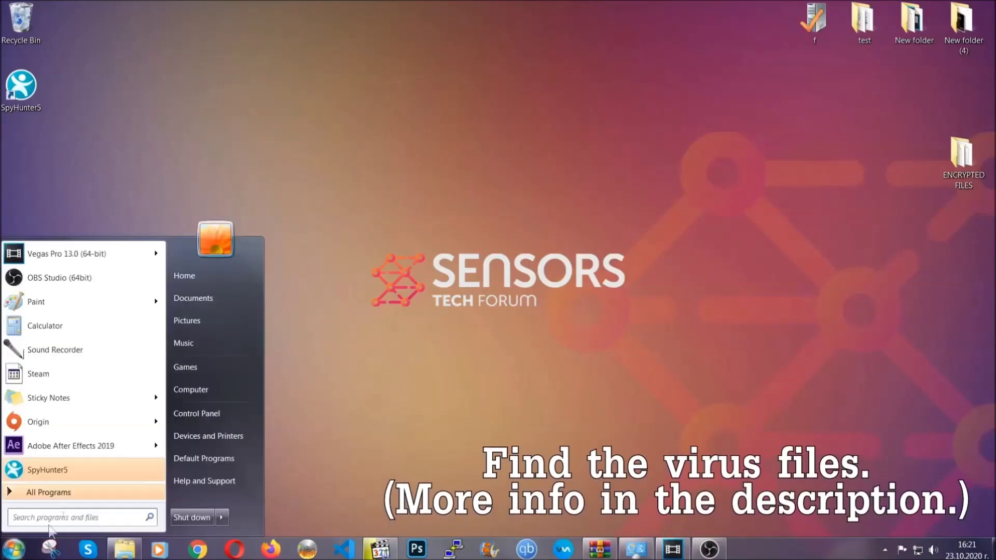
left_click(204, 390)
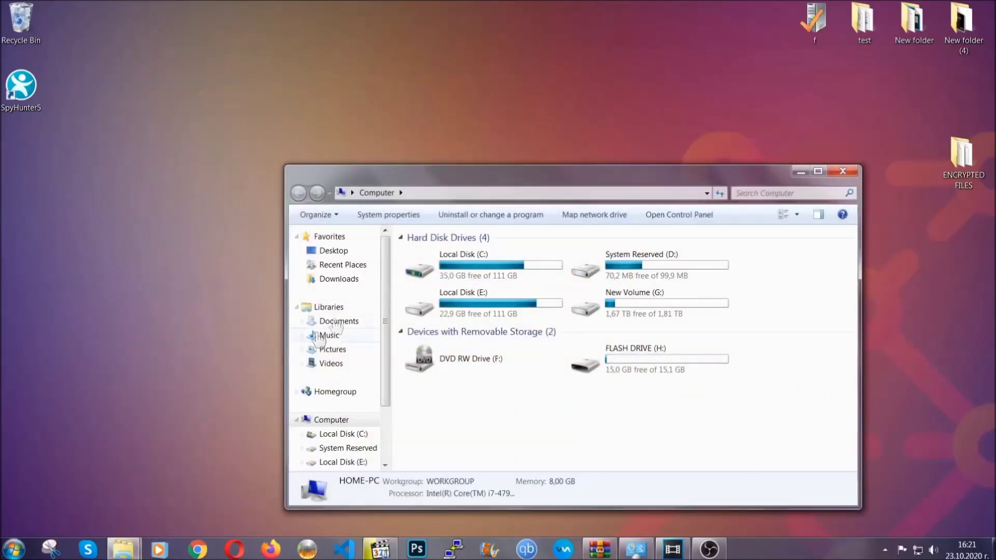
left_click_drag(542, 181, 476, 138)
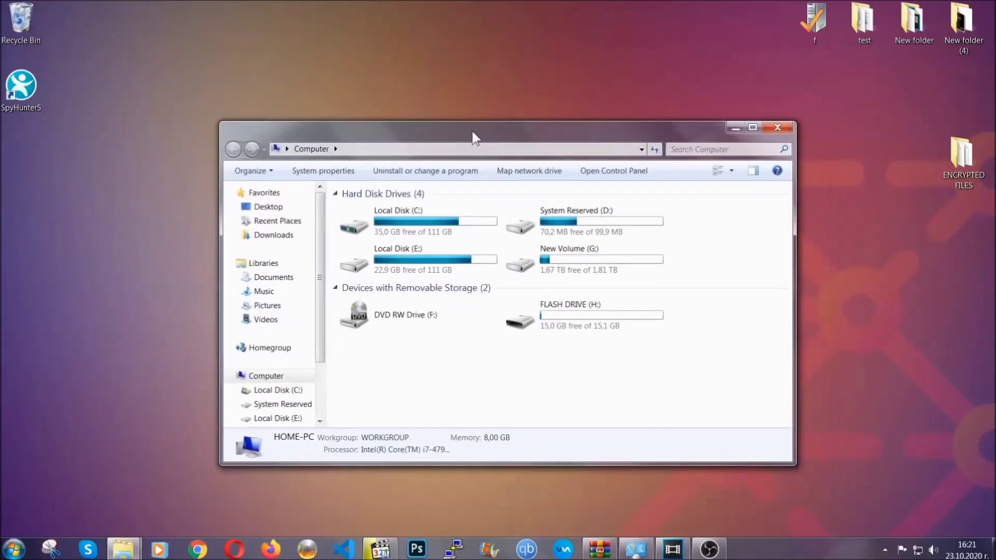
left_click(678, 150)
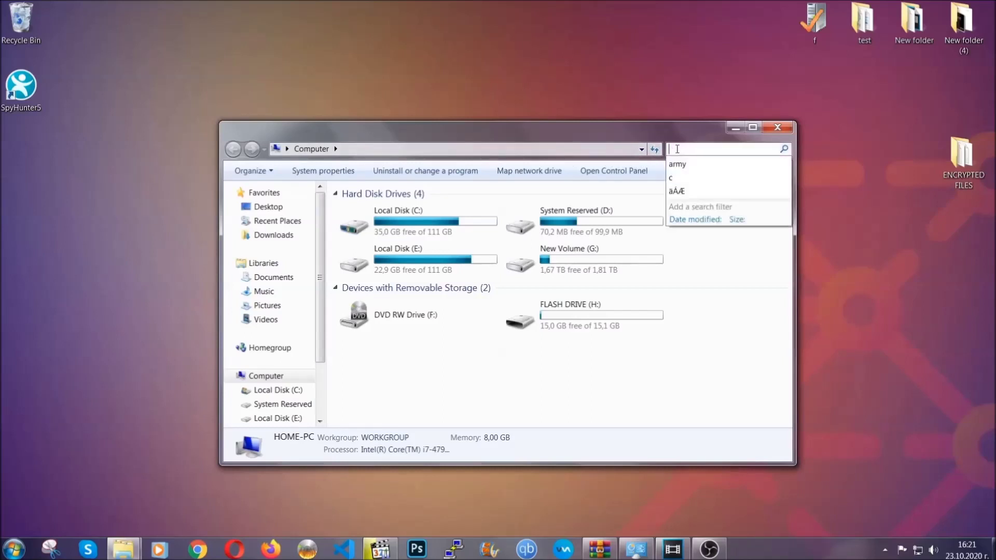
type("file")
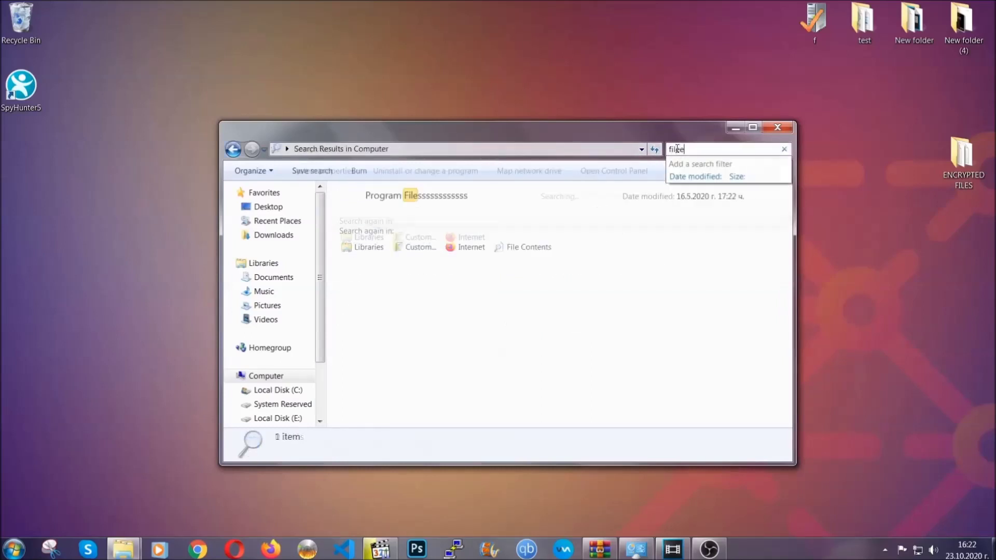
type("extension:exe ")
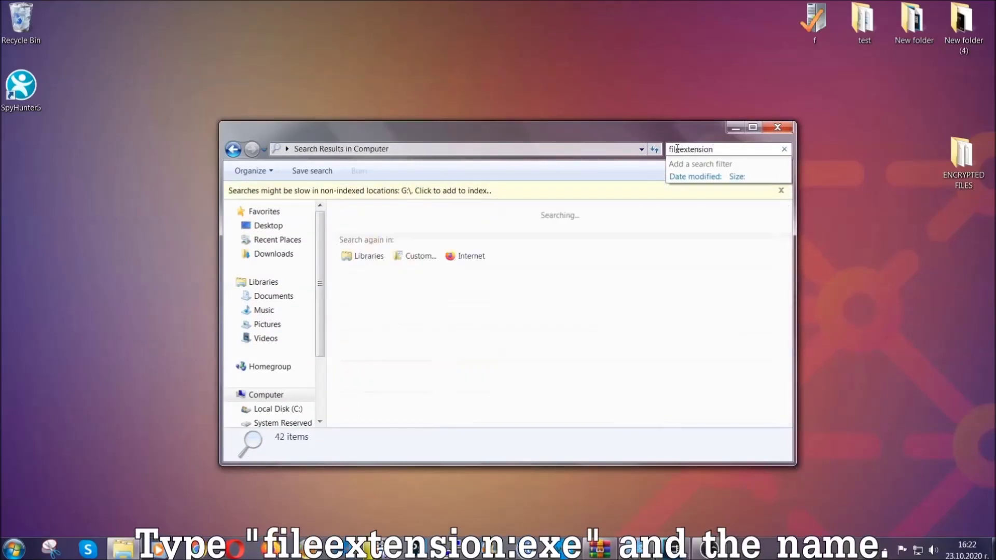
type("E")
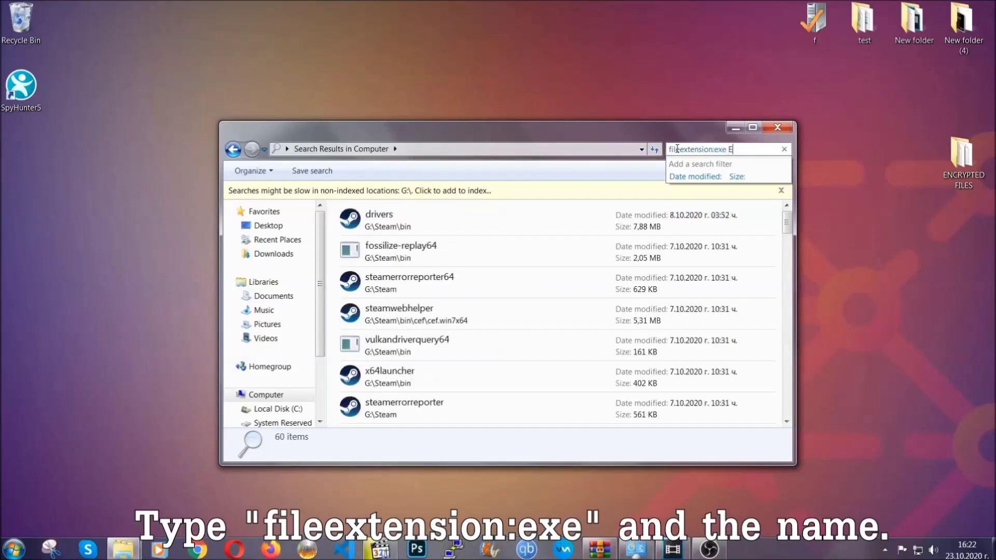
type("xample Virus Name")
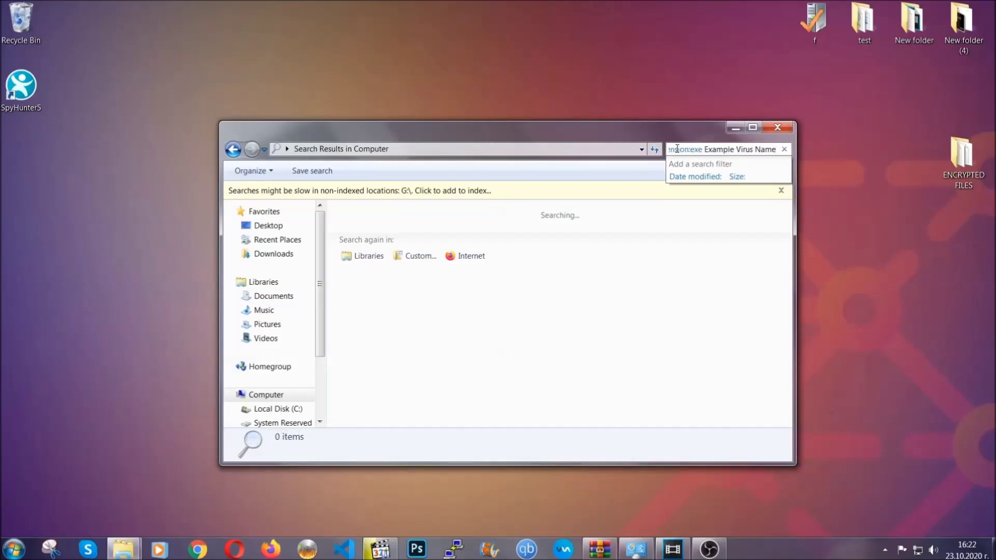
key("Return")
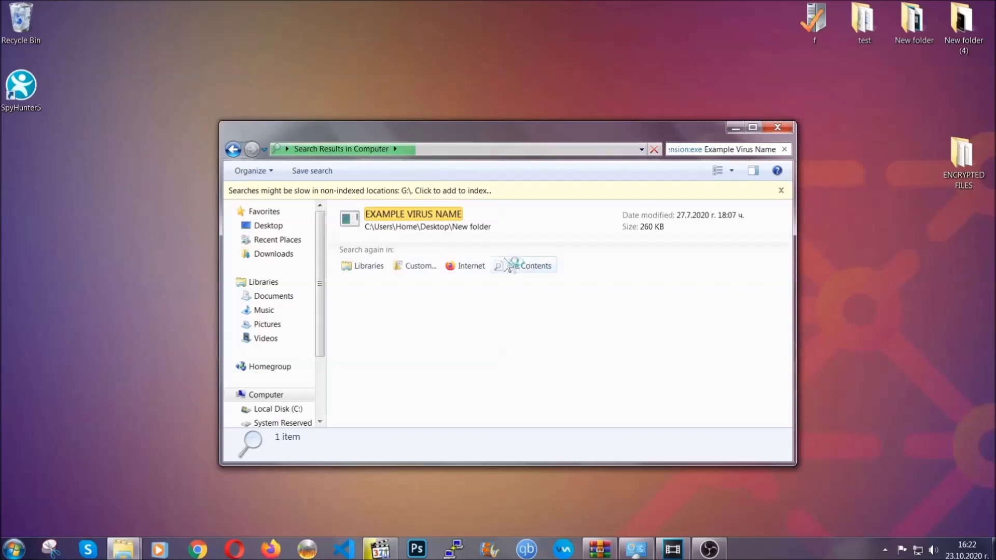
Step: Delete the EXAMPLE VIRUS NAME executable to the Recycle Bin
left_click(436, 212)
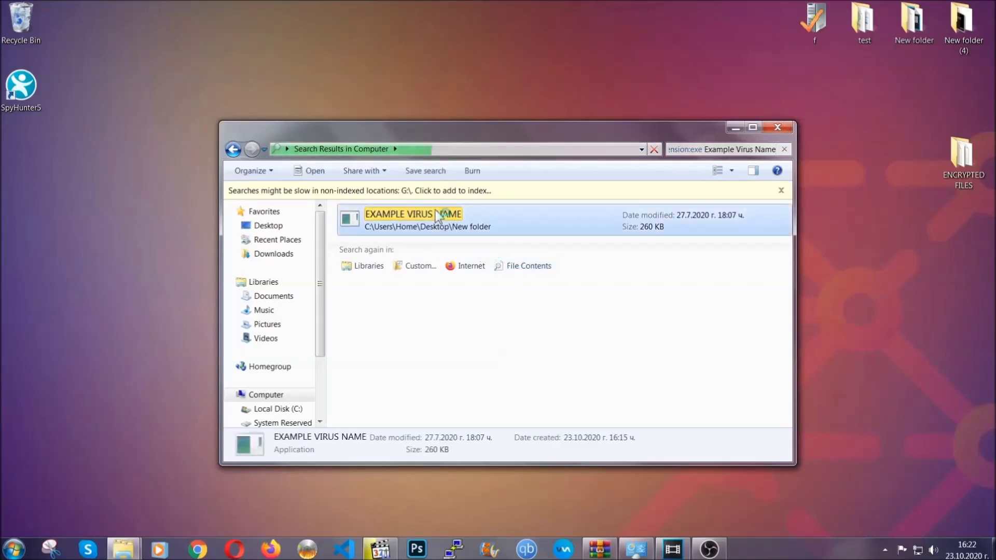
right_click(437, 214)
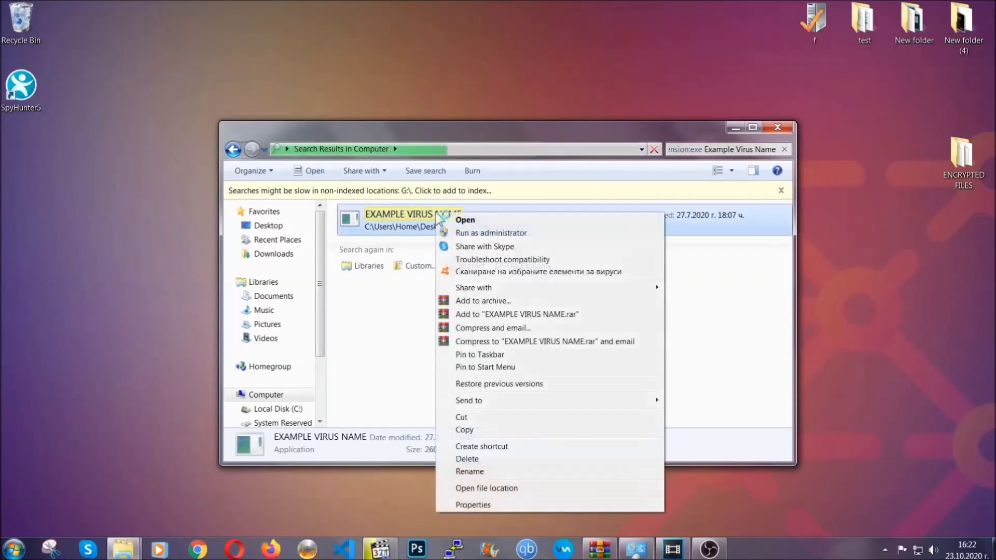
left_click(481, 460)
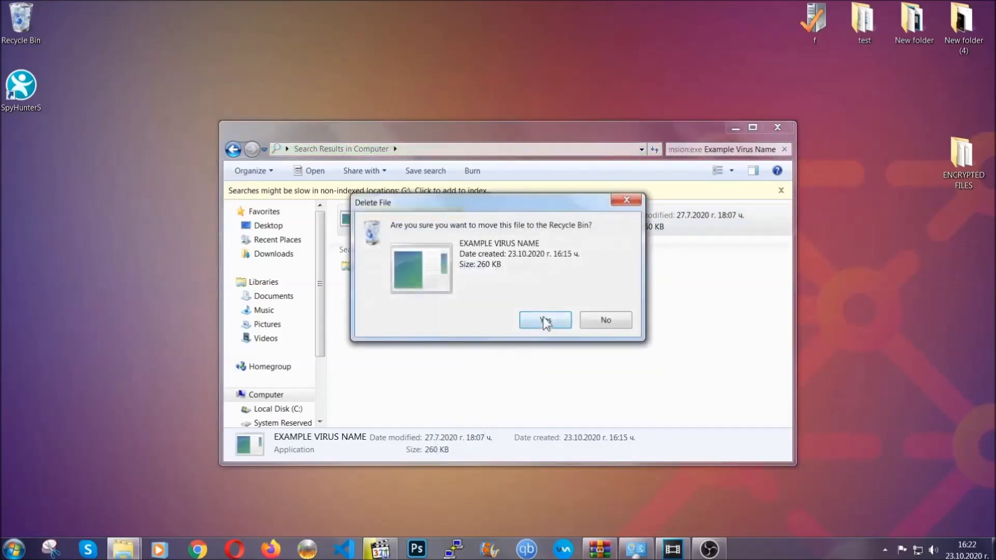
left_click(544, 321)
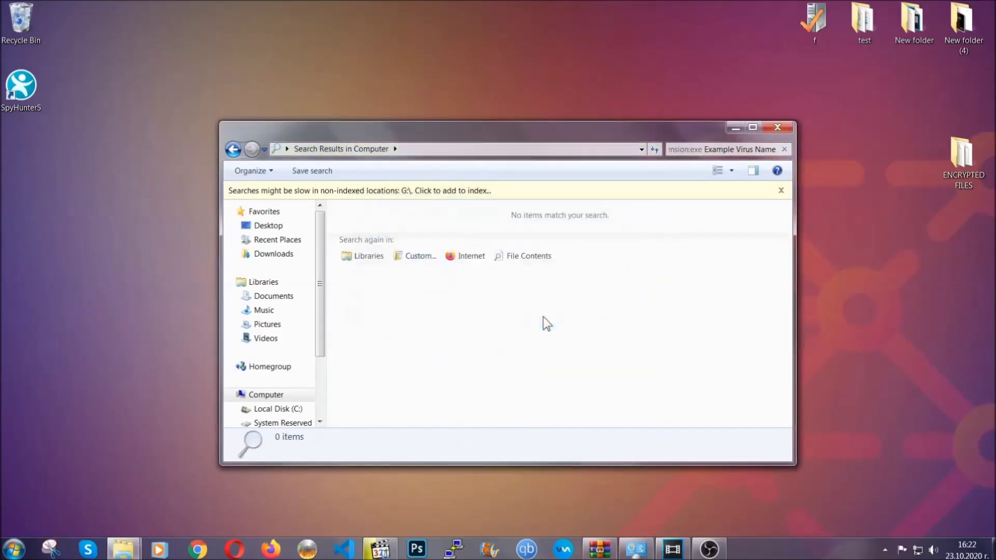
Step: Close the search window and launch REGEDIT from the Run prompt
left_click(778, 127)
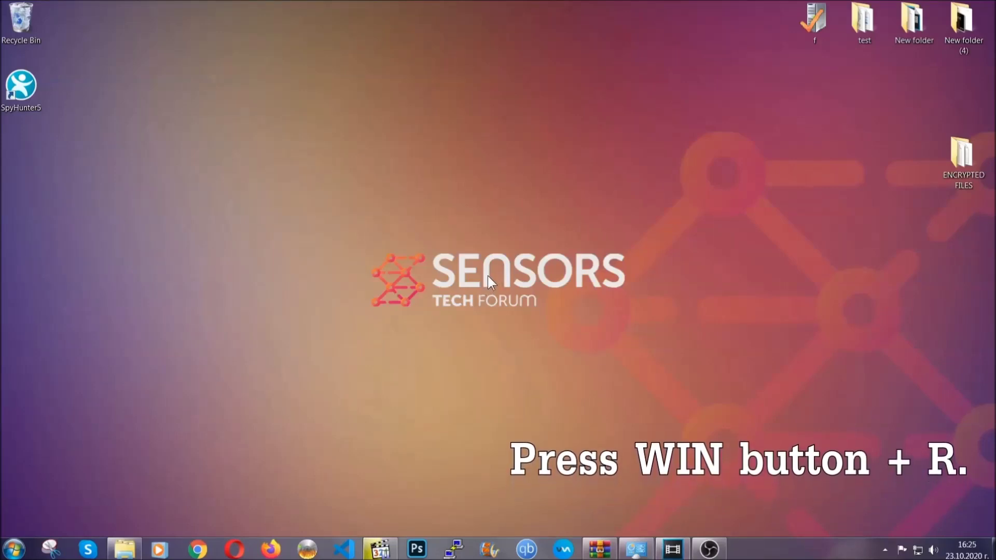
key("super+r")
left_click(105, 468)
left_click_drag(94, 472, 13, 469)
type("REGEDIT")
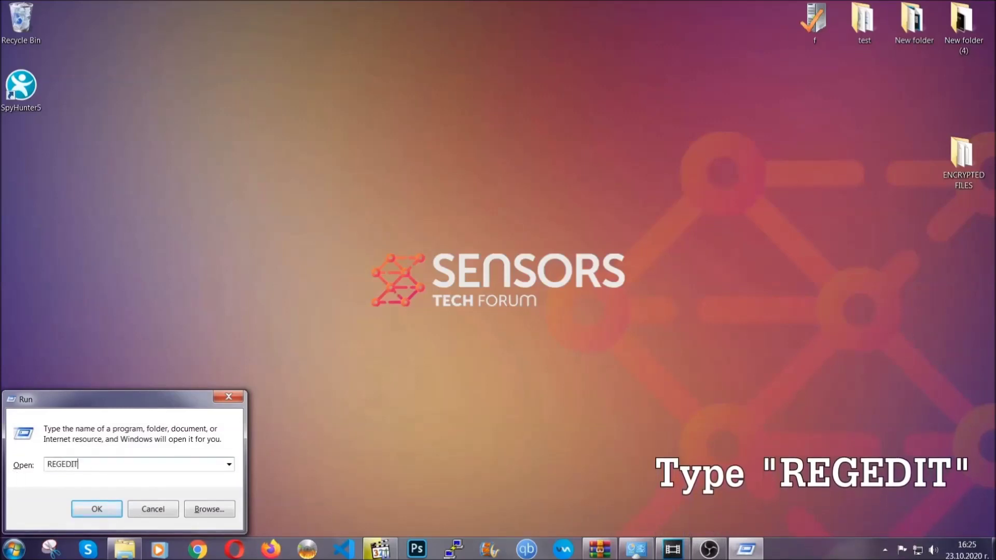
left_click(86, 507)
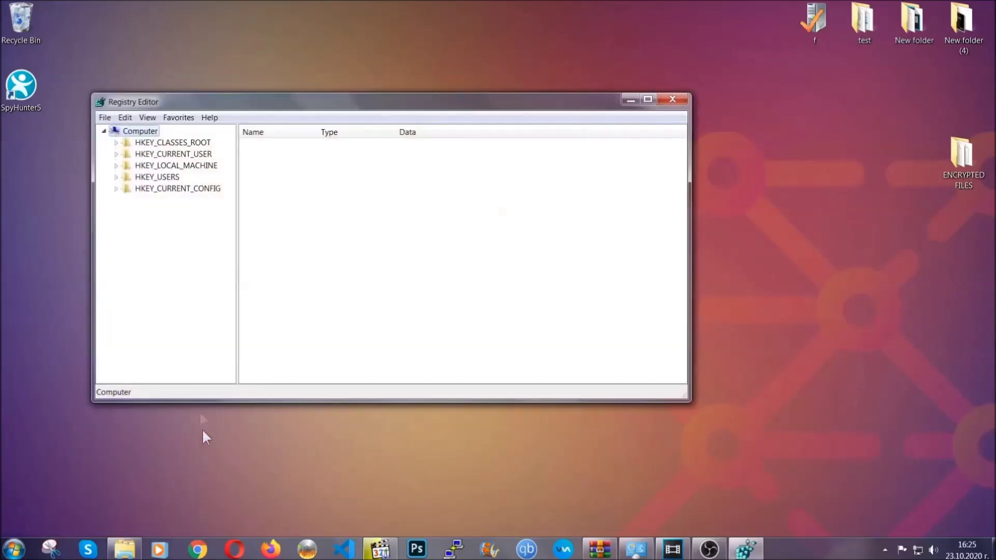
Step: Export the whole registry to the Desktop as BACKUP
left_click(105, 118)
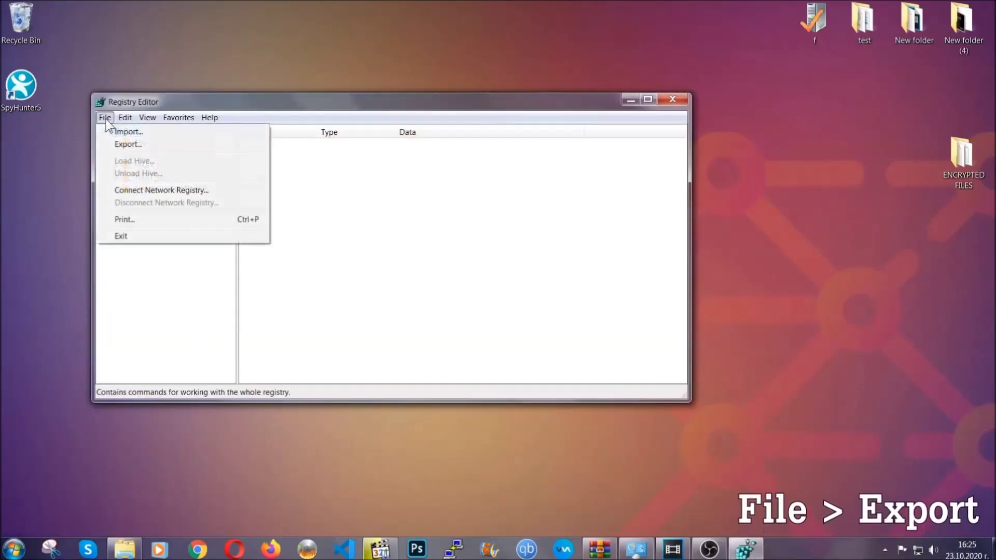
left_click(130, 144)
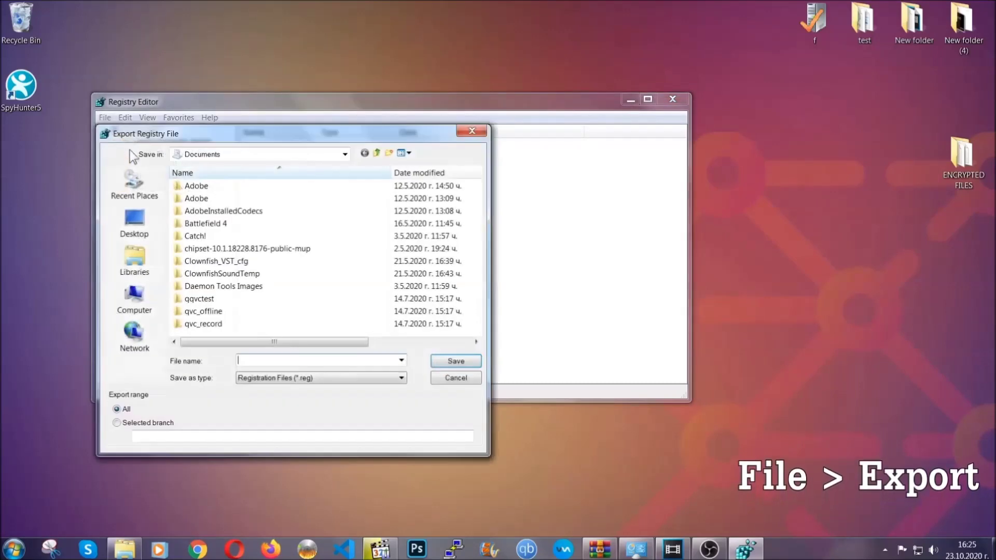
left_click(129, 220)
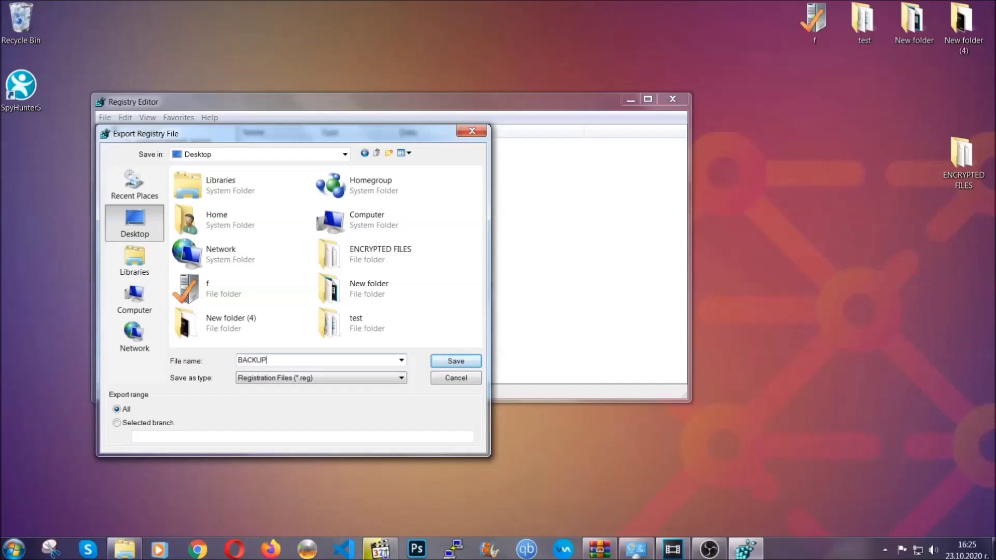
left_click(450, 362)
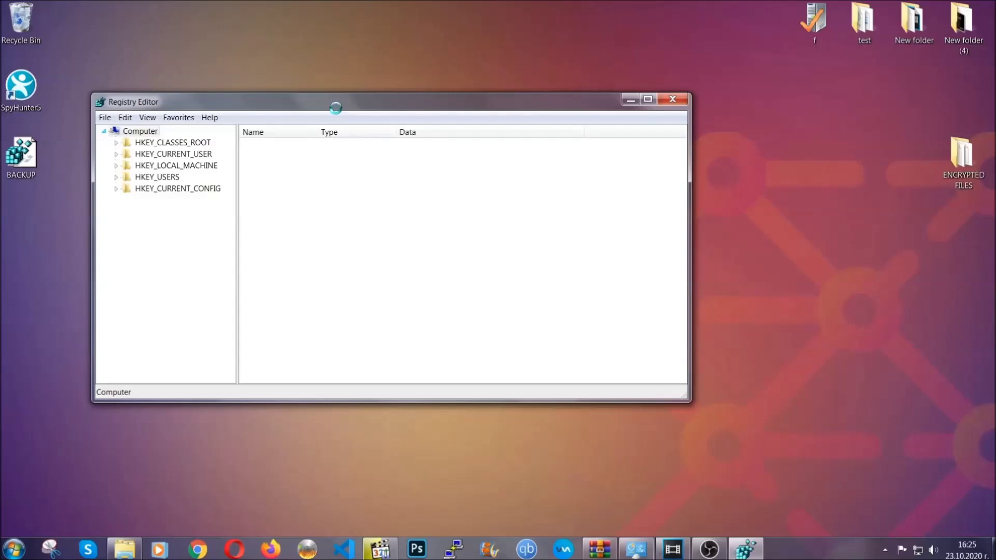
Step: Find the RunOnce key with Ctrl+F and open the adjacent Run key under CurrentVersion
left_click_drag(335, 108, 435, 141)
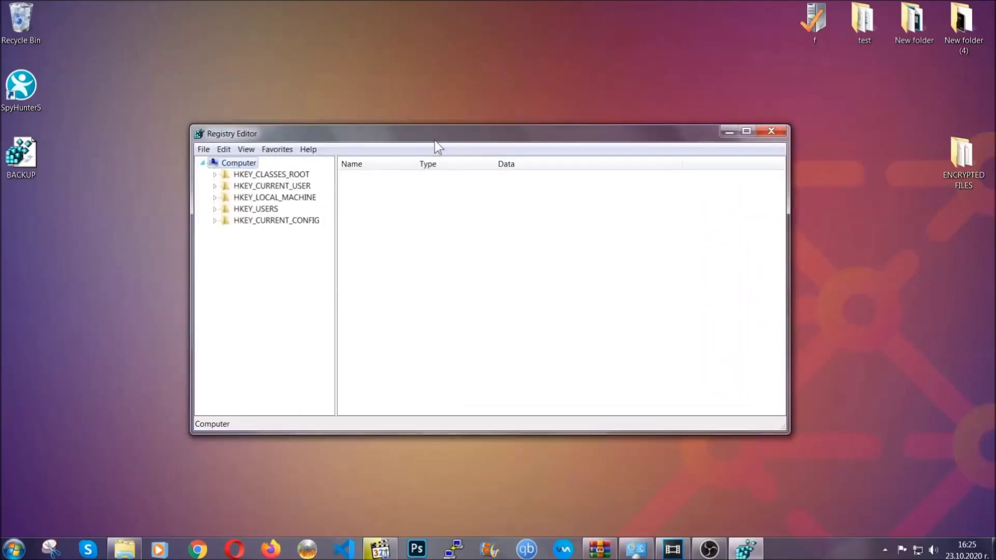
left_click(204, 149)
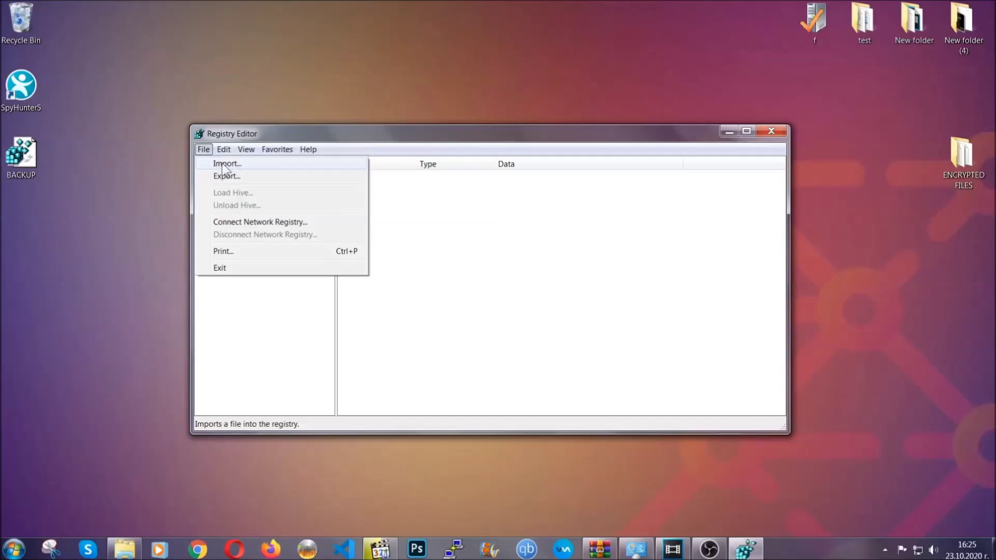
left_click(204, 149)
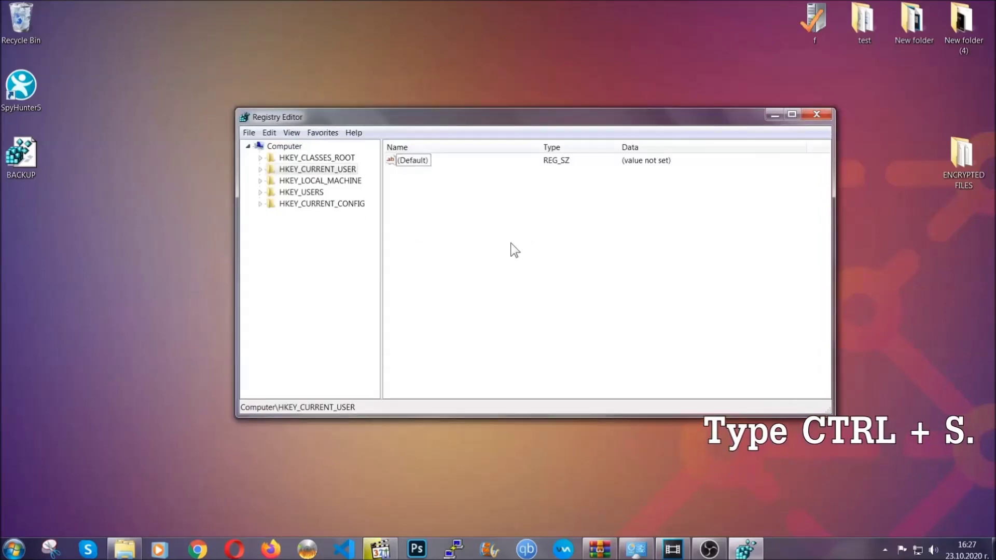
key("ctrl+f")
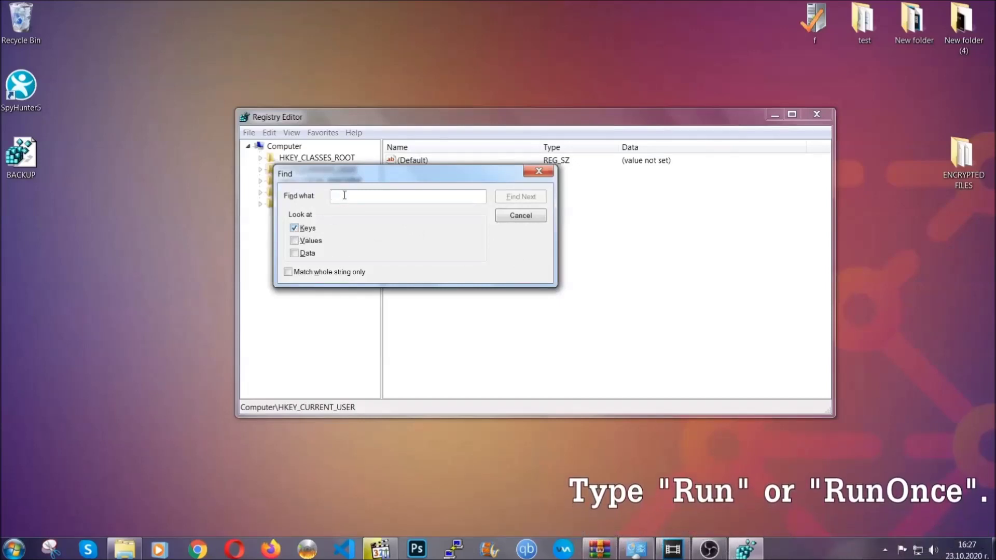
type("RunO")
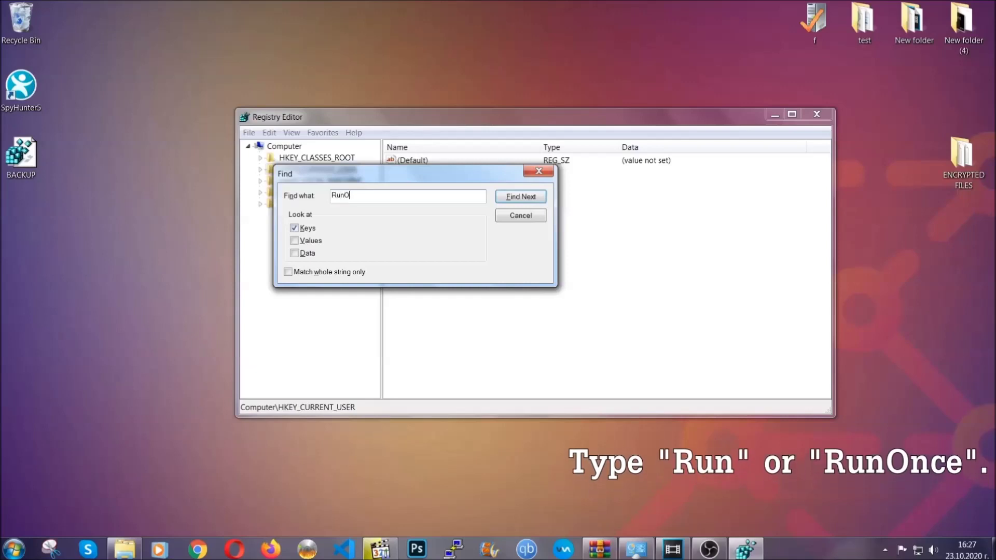
type("nce")
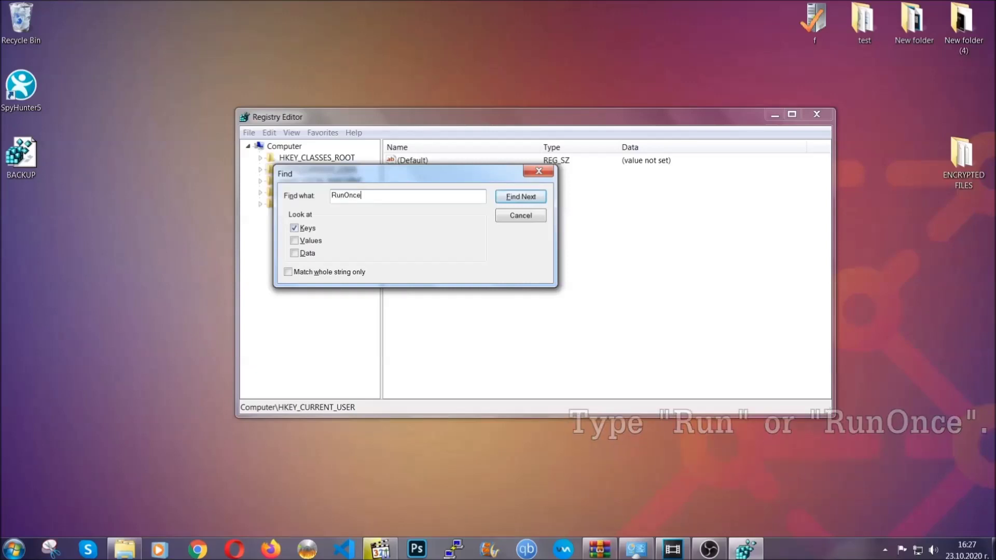
left_click(533, 200)
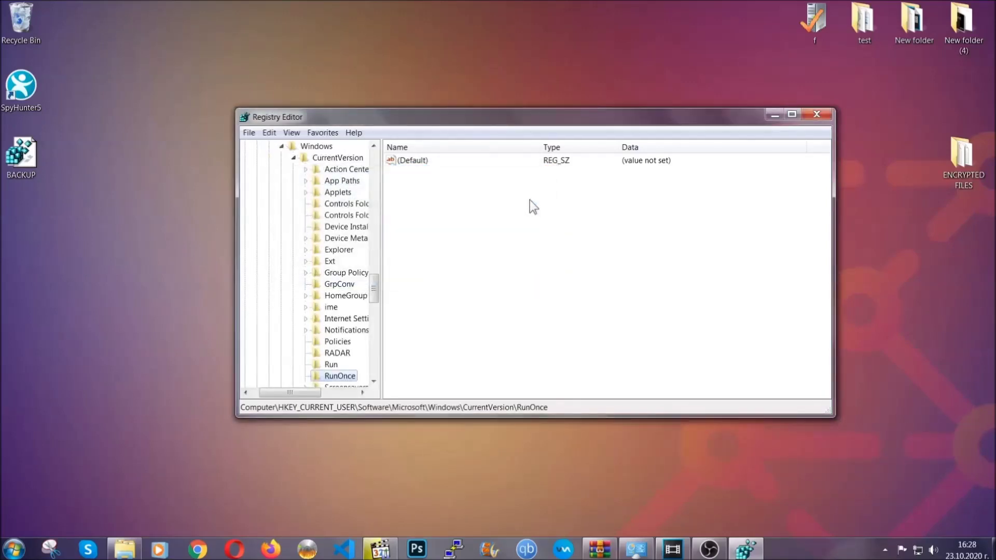
left_click_drag(375, 284, 374, 298)
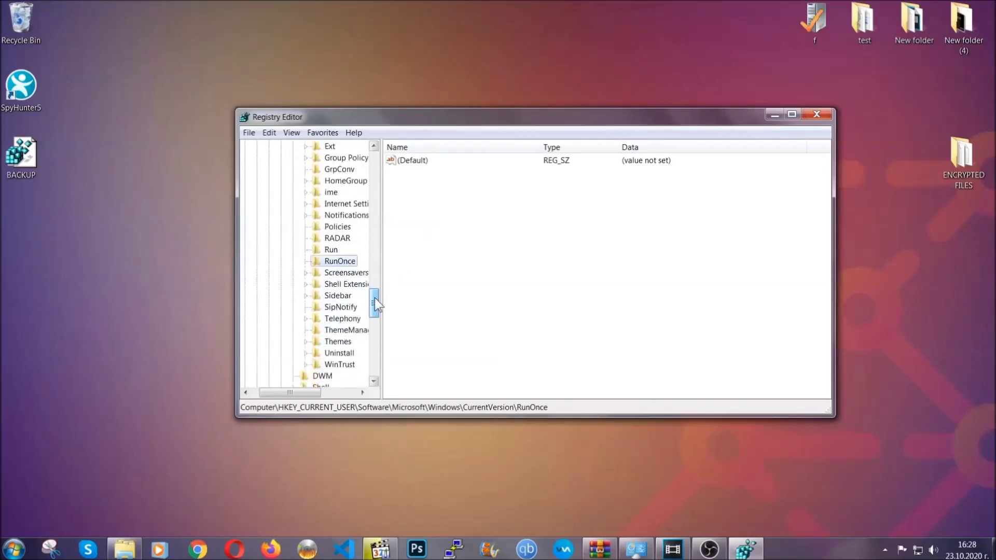
left_click(331, 249)
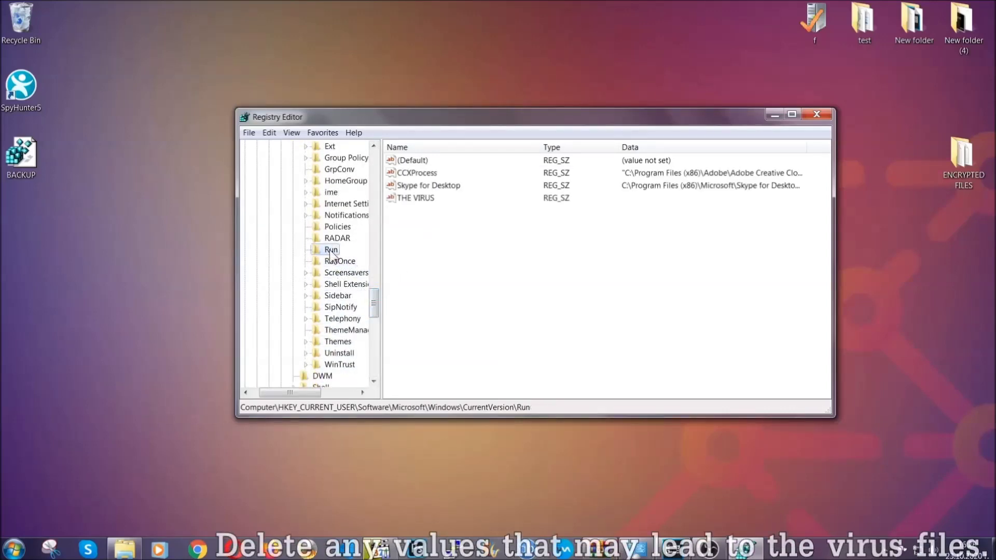
Step: Delete the THE VIRUS value from the Run key, confirming the permanent deletion
left_click(409, 199)
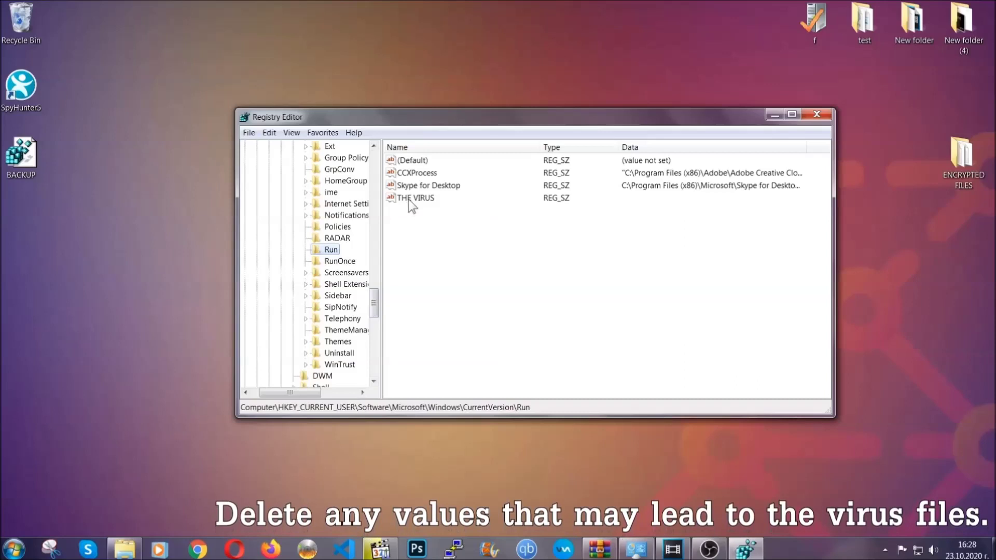
right_click(409, 201)
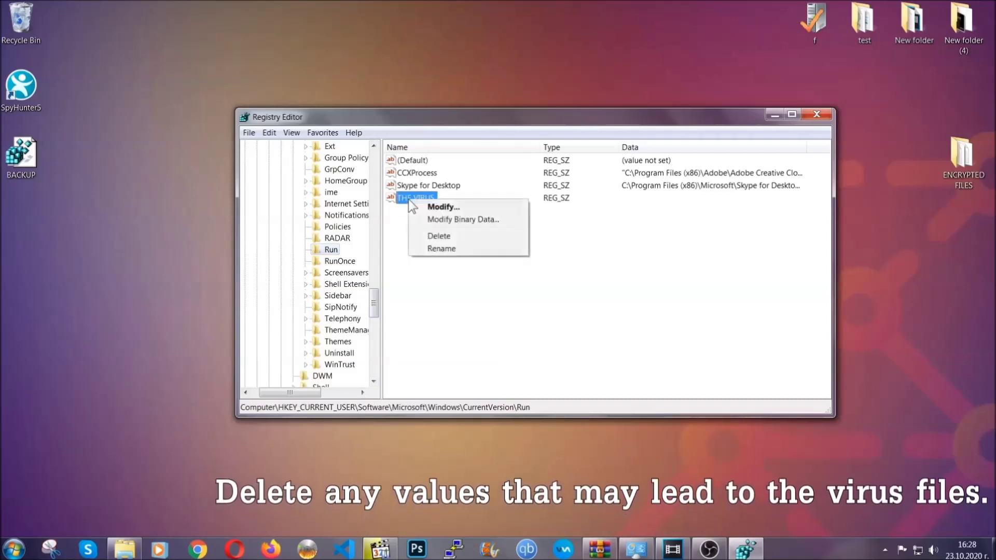
left_click(429, 236)
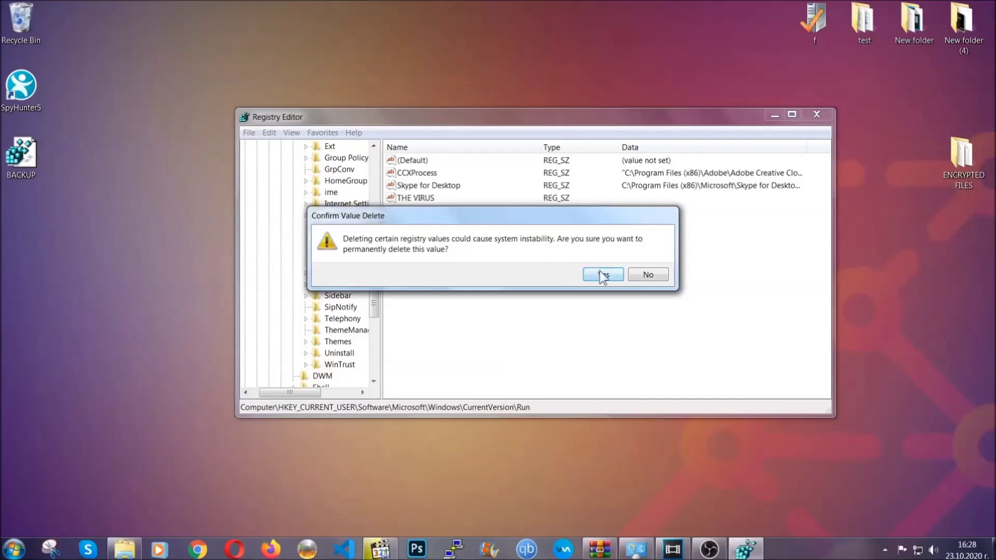
left_click(603, 275)
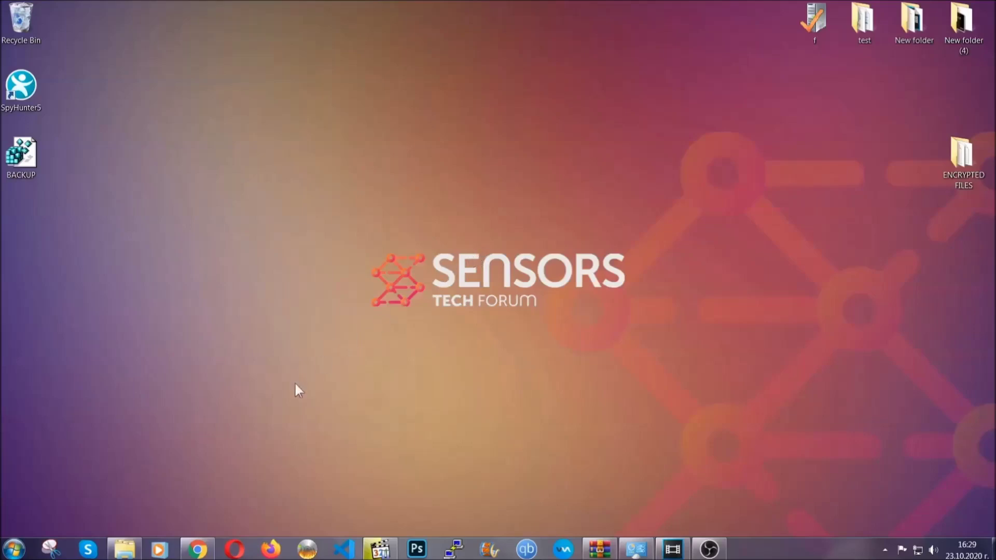
Step: Restore Chrome and highlight the SensorsTechForum article's full web address
left_click(198, 551)
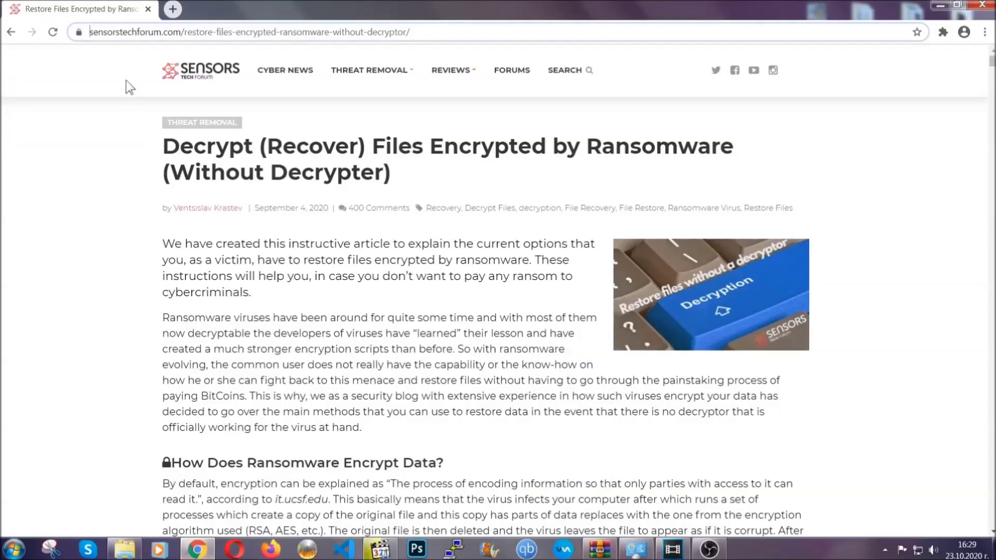
left_click(89, 32)
left_click_drag(90, 32, 450, 36)
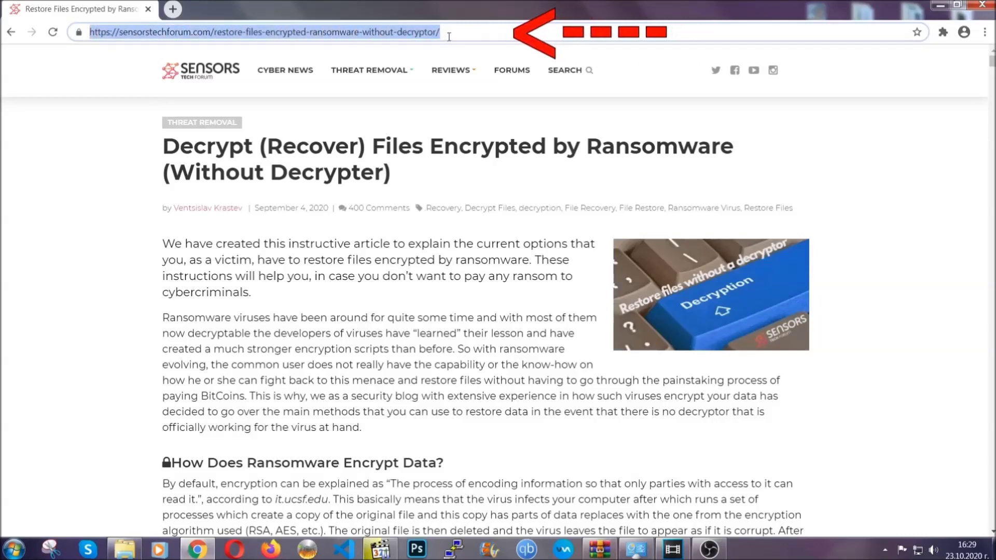
Step: Scroll to the recovery methods list and expand Method 2 - Restore Data via Windows Backup
mouse_move(451, 102)
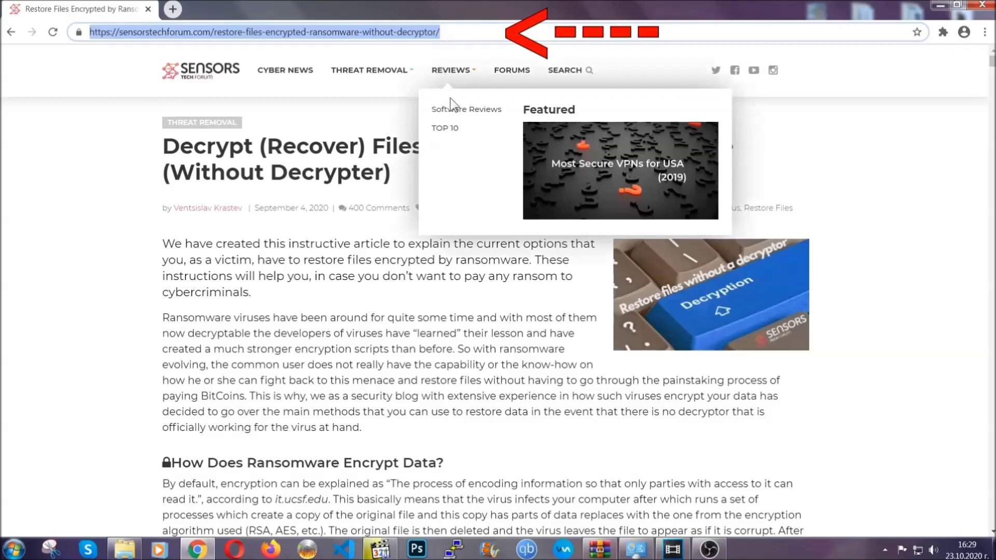
scroll(512, 283, "down", 5)
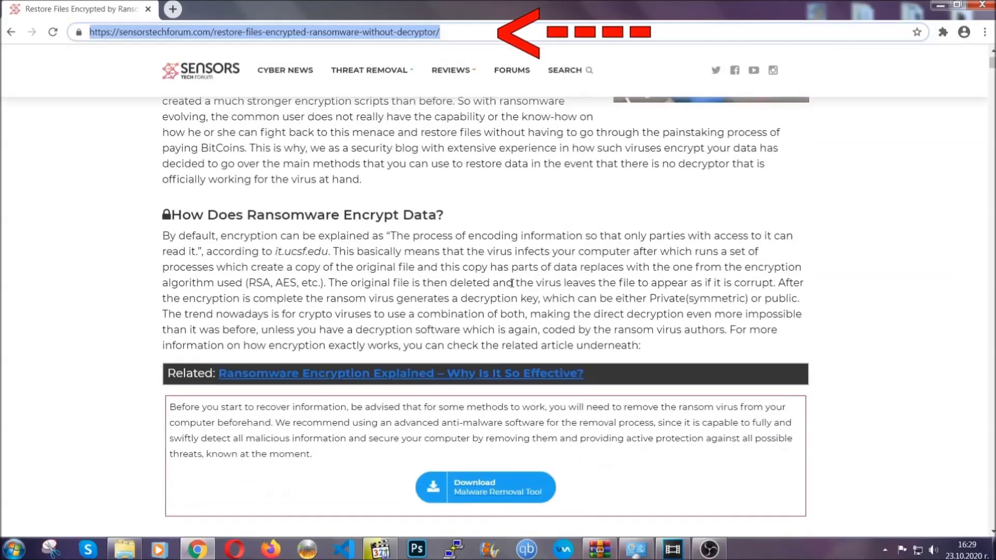
scroll(512, 283, "down", 6)
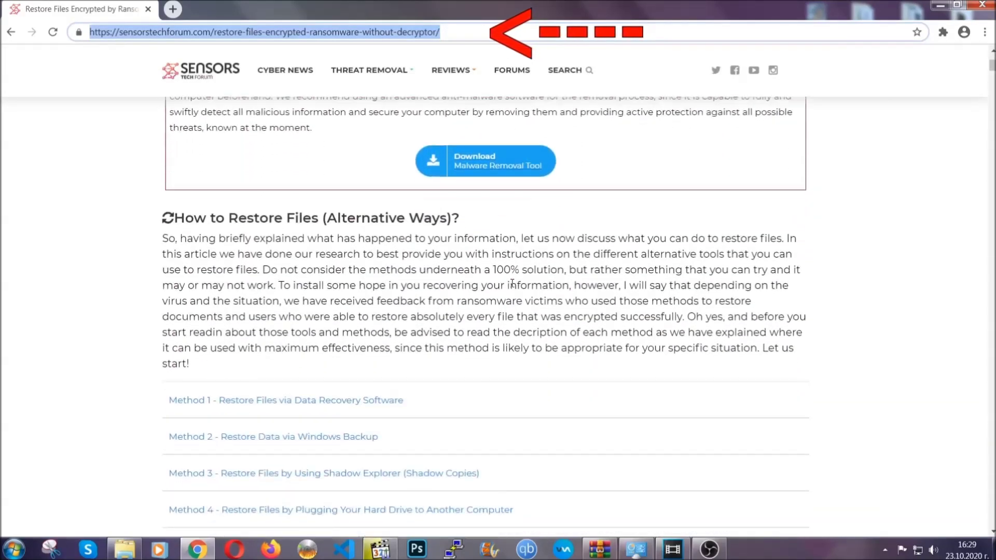
scroll(513, 285, "down", 3)
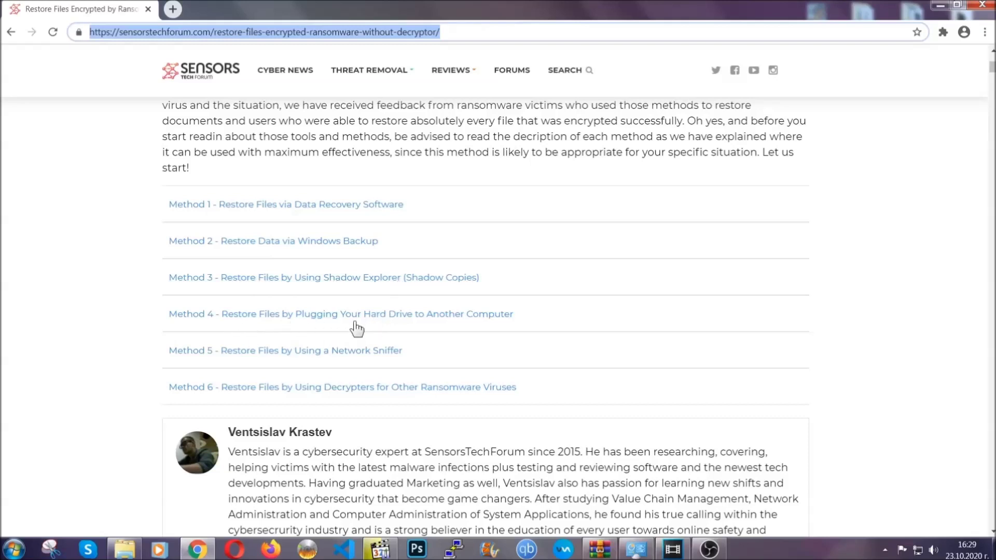
left_click(309, 241)
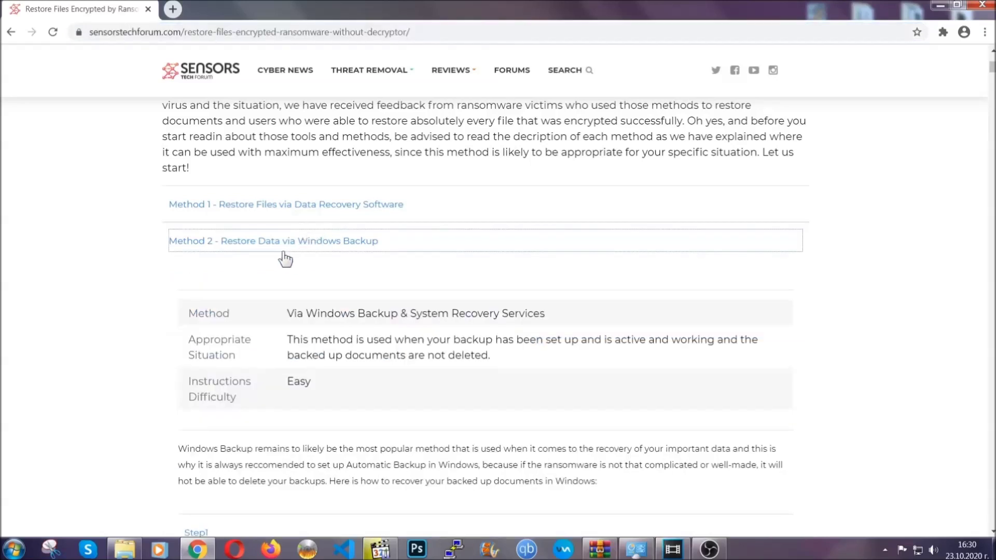
Step: Expand Step1, Step2 and Step3 of the Windows Backup instructions
left_click_drag(288, 309, 351, 387)
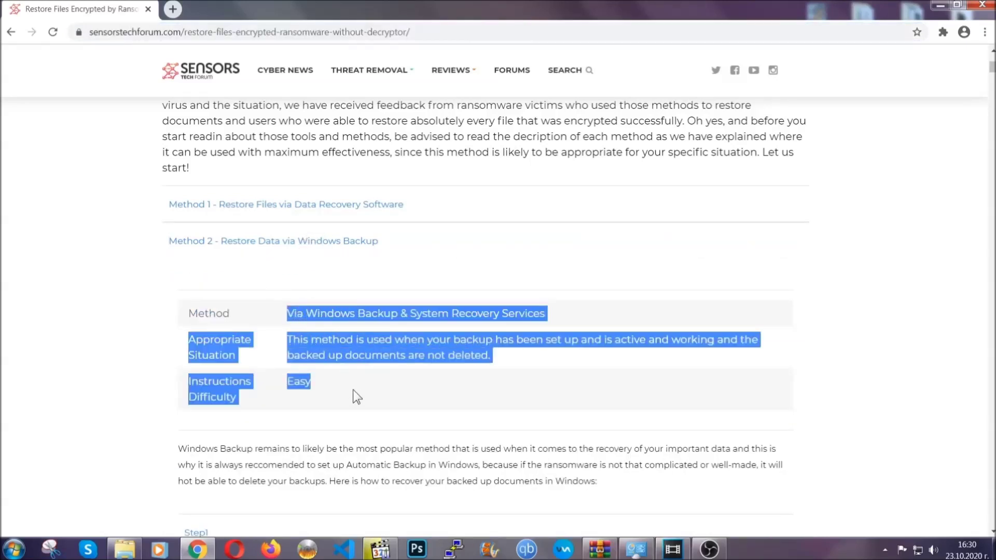
left_click(356, 387)
scroll(356, 387, "down", 3)
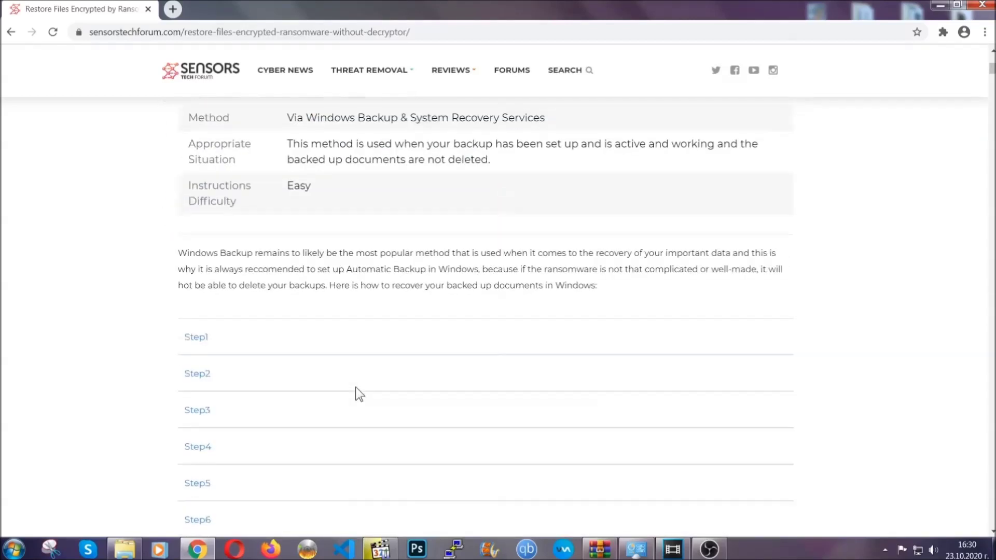
scroll(356, 387, "down", 1)
left_click(204, 273)
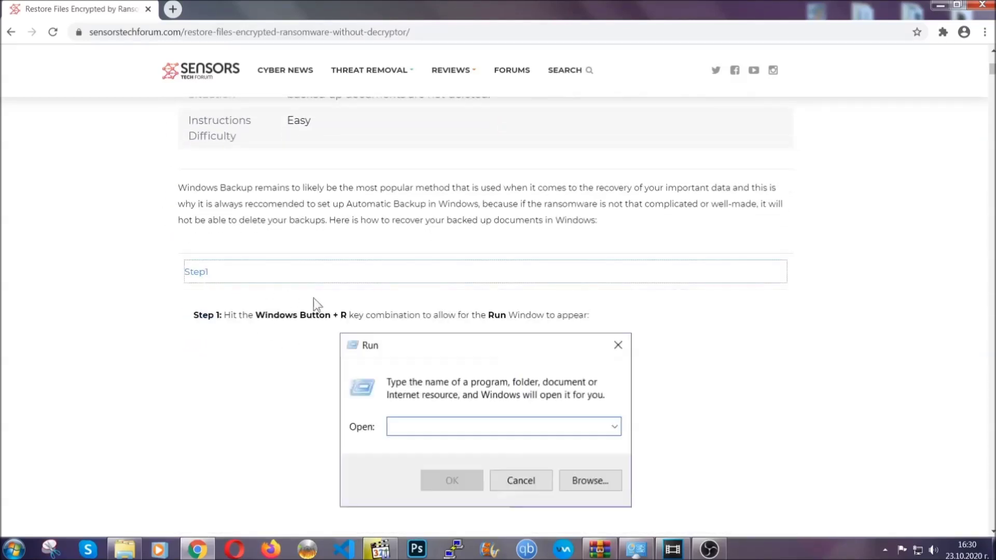
scroll(467, 327, "down", 4)
left_click(232, 325)
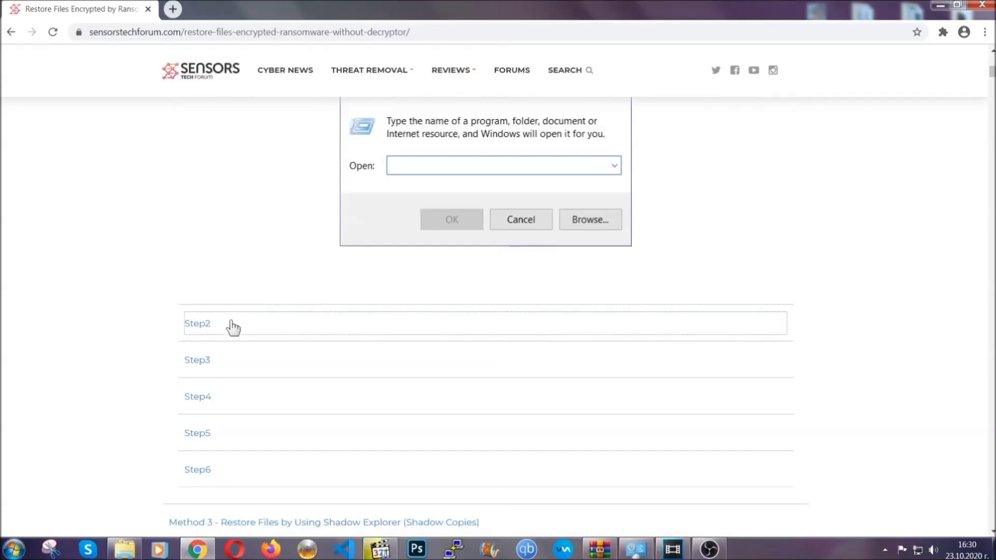
scroll(415, 332, "down", 4)
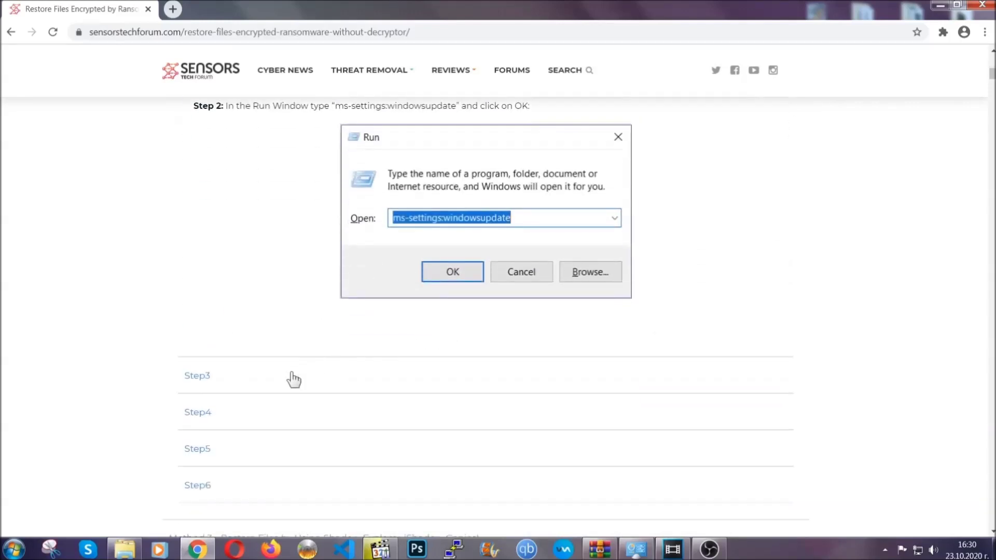
left_click(294, 379)
Step: Scroll through the remaining guide, then minimize Chrome to the desktop
scroll(440, 357, "down", 3)
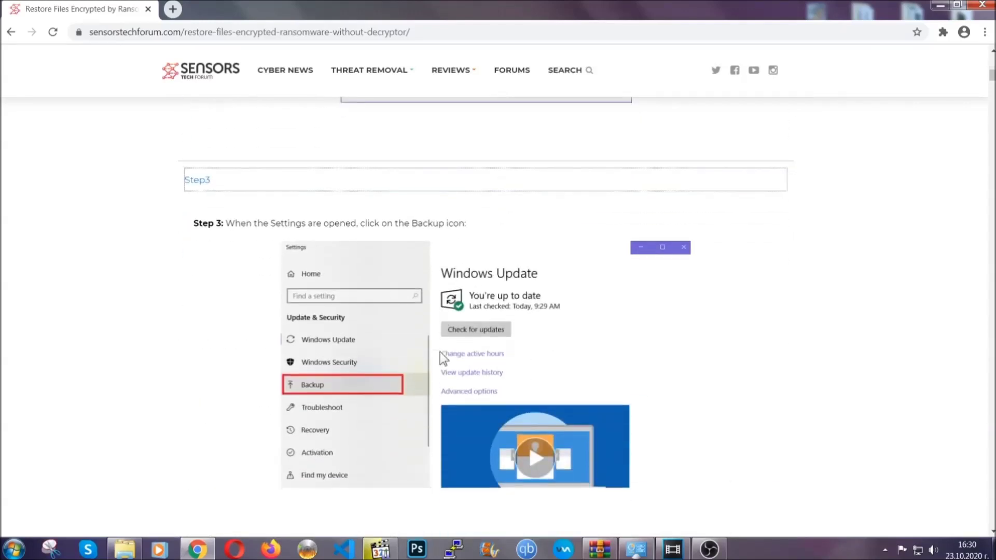
scroll(440, 352, "down", 3)
scroll(438, 354, "down", 2)
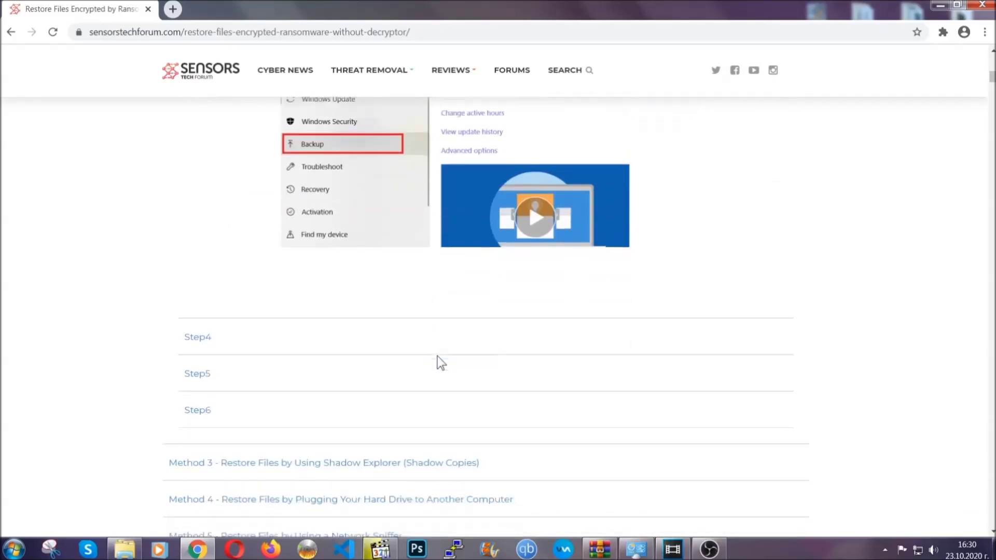
scroll(438, 357, "down", 8)
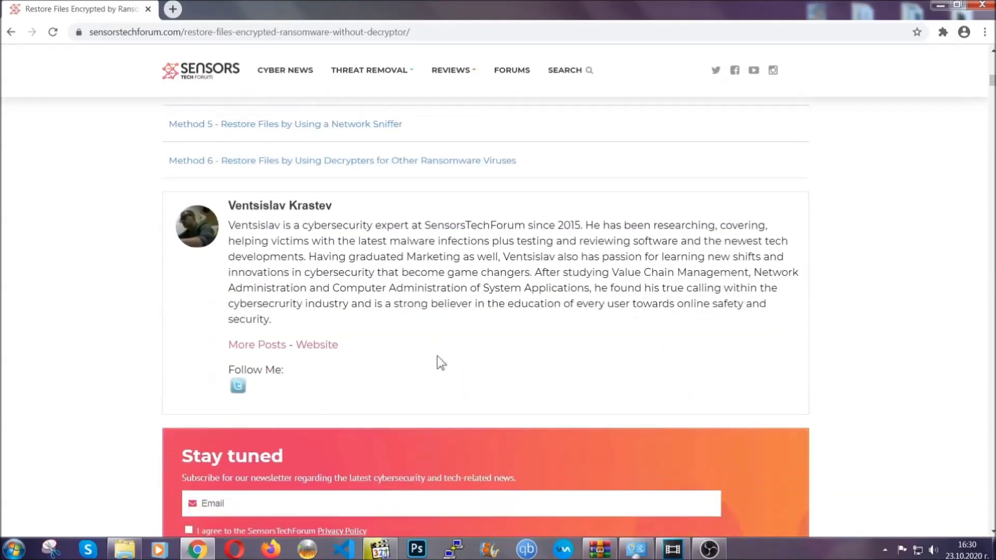
scroll(438, 357, "up", 20)
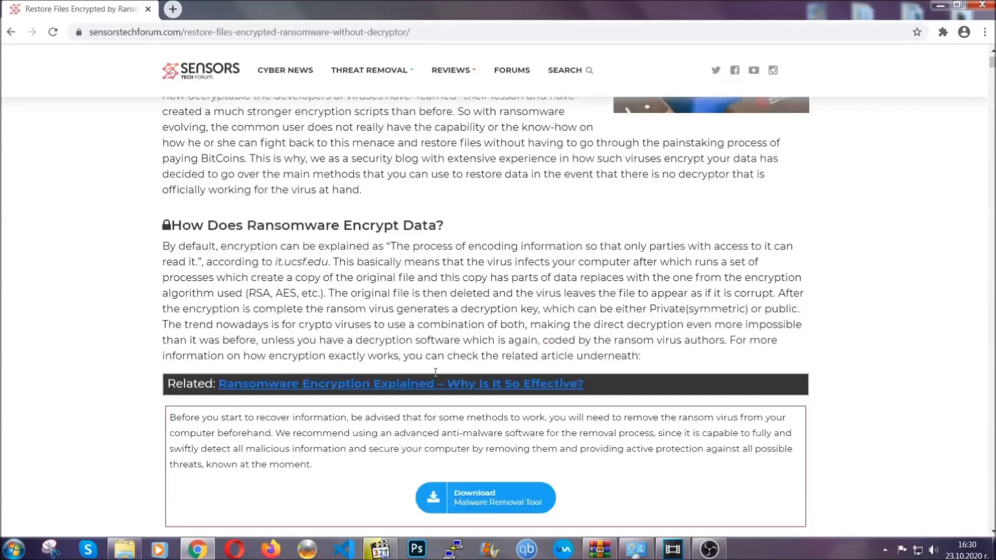
scroll(435, 372, "up", 5)
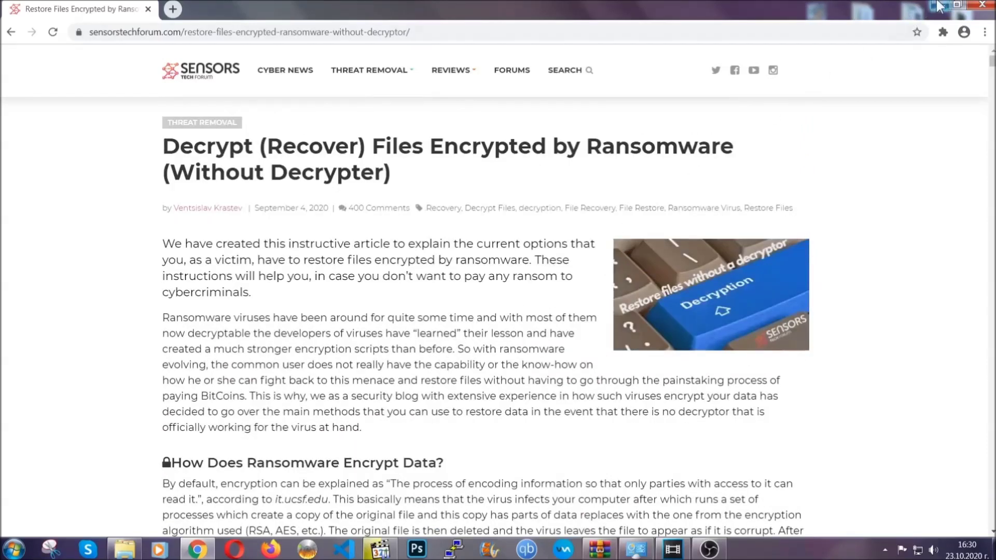
left_click(939, 6)
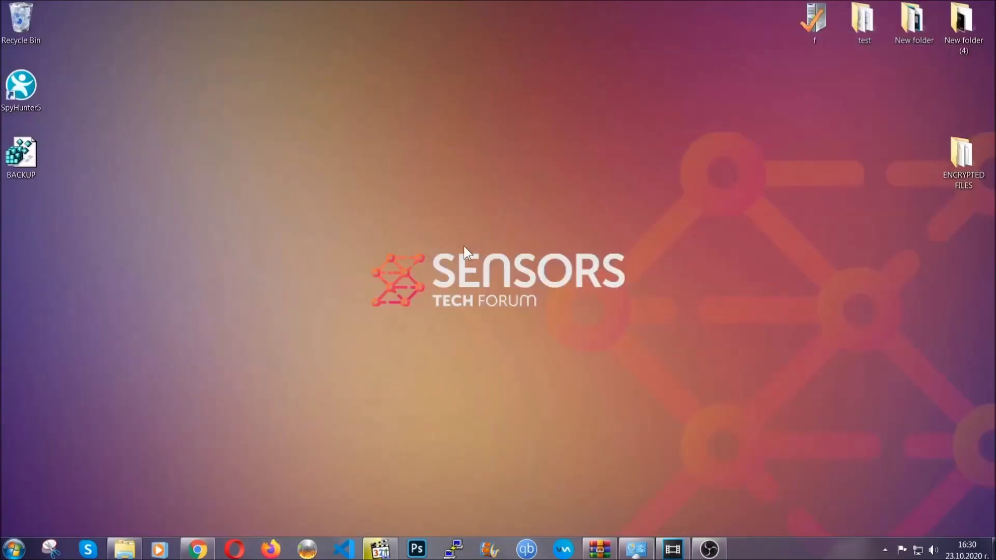